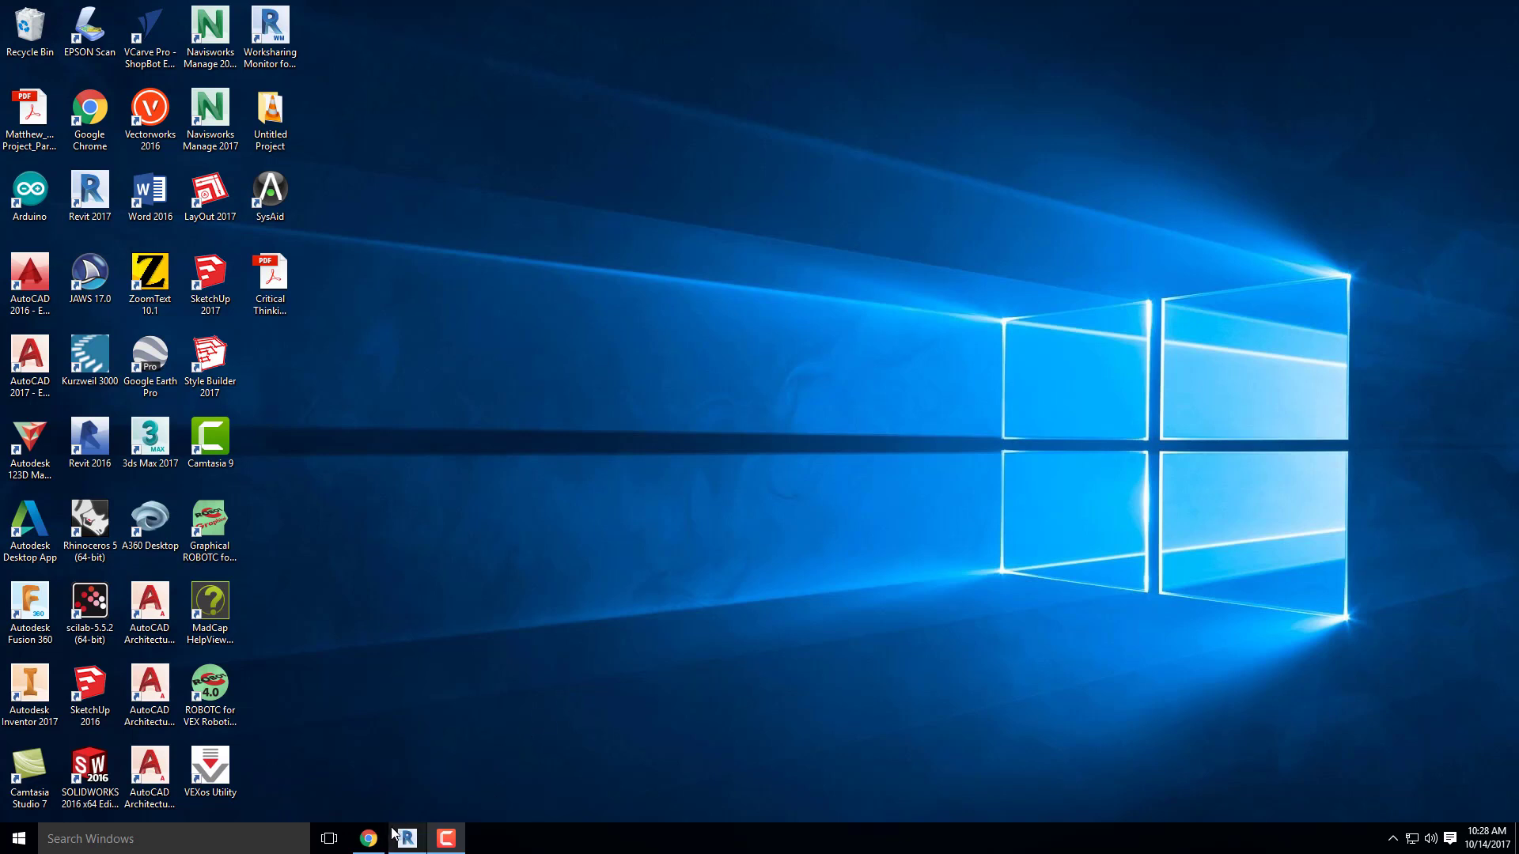
Restore the Revit window showing sheet A1 - Plans & Elevations from the taskbar
{"action": "mouse_move", "coordinate": [405, 836]}
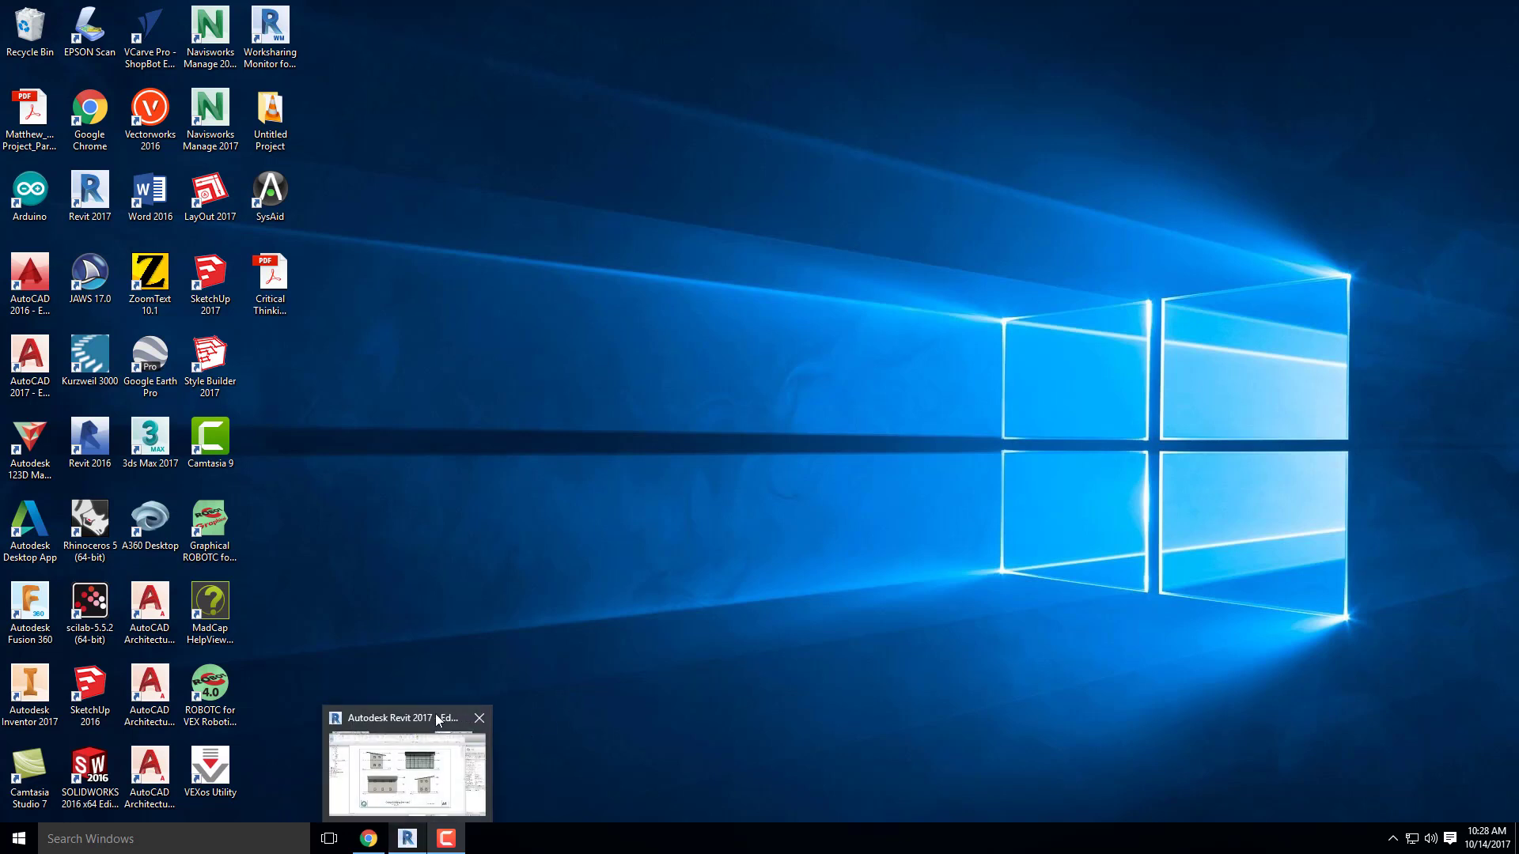
{"action": "mouse_move", "coordinate": [405, 759]}
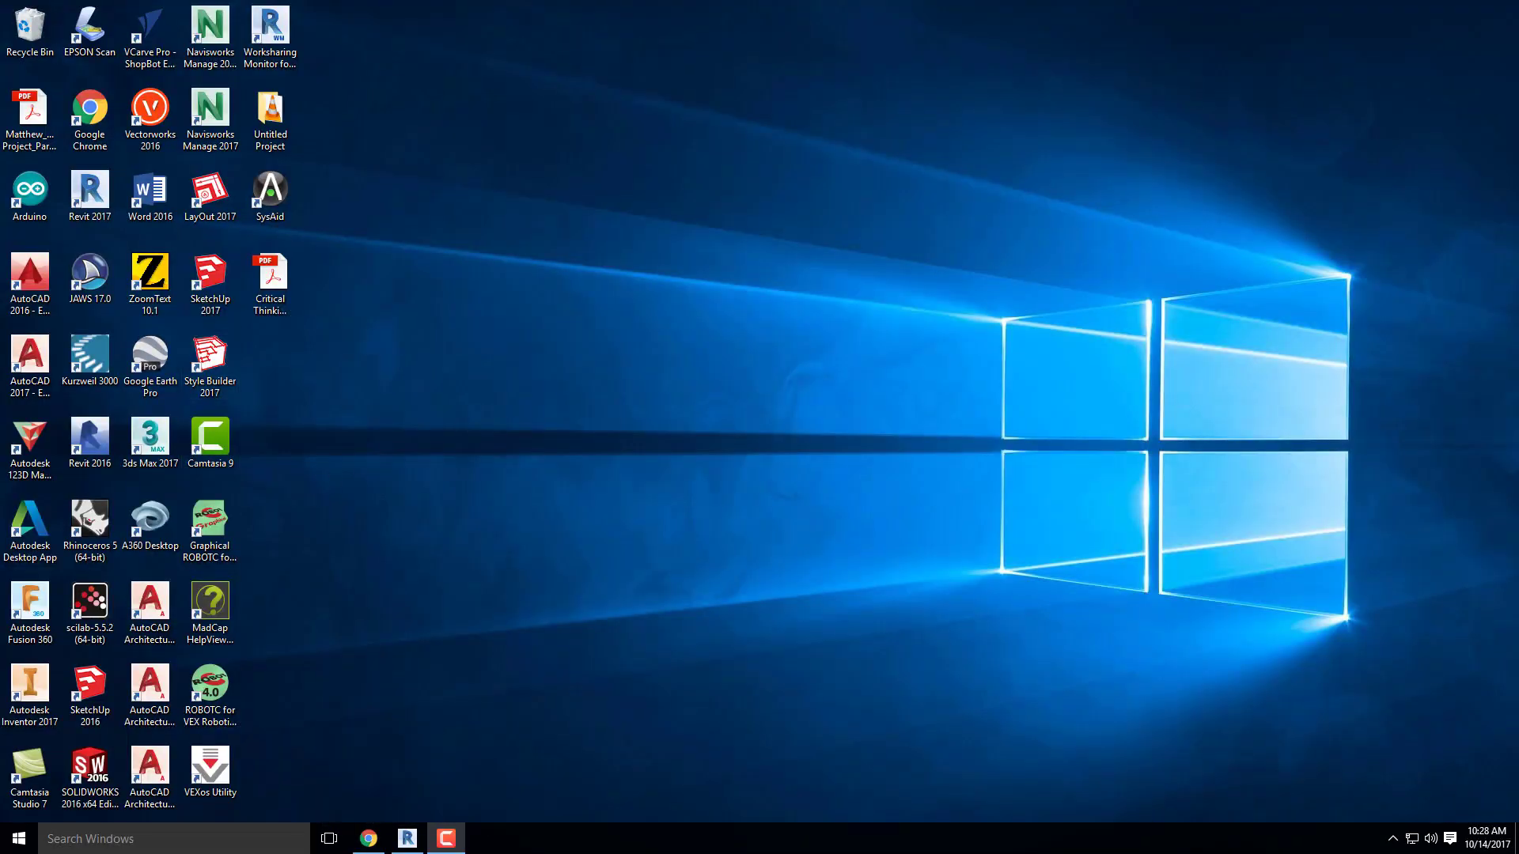
{"action": "left_click", "coordinate": [407, 837]}
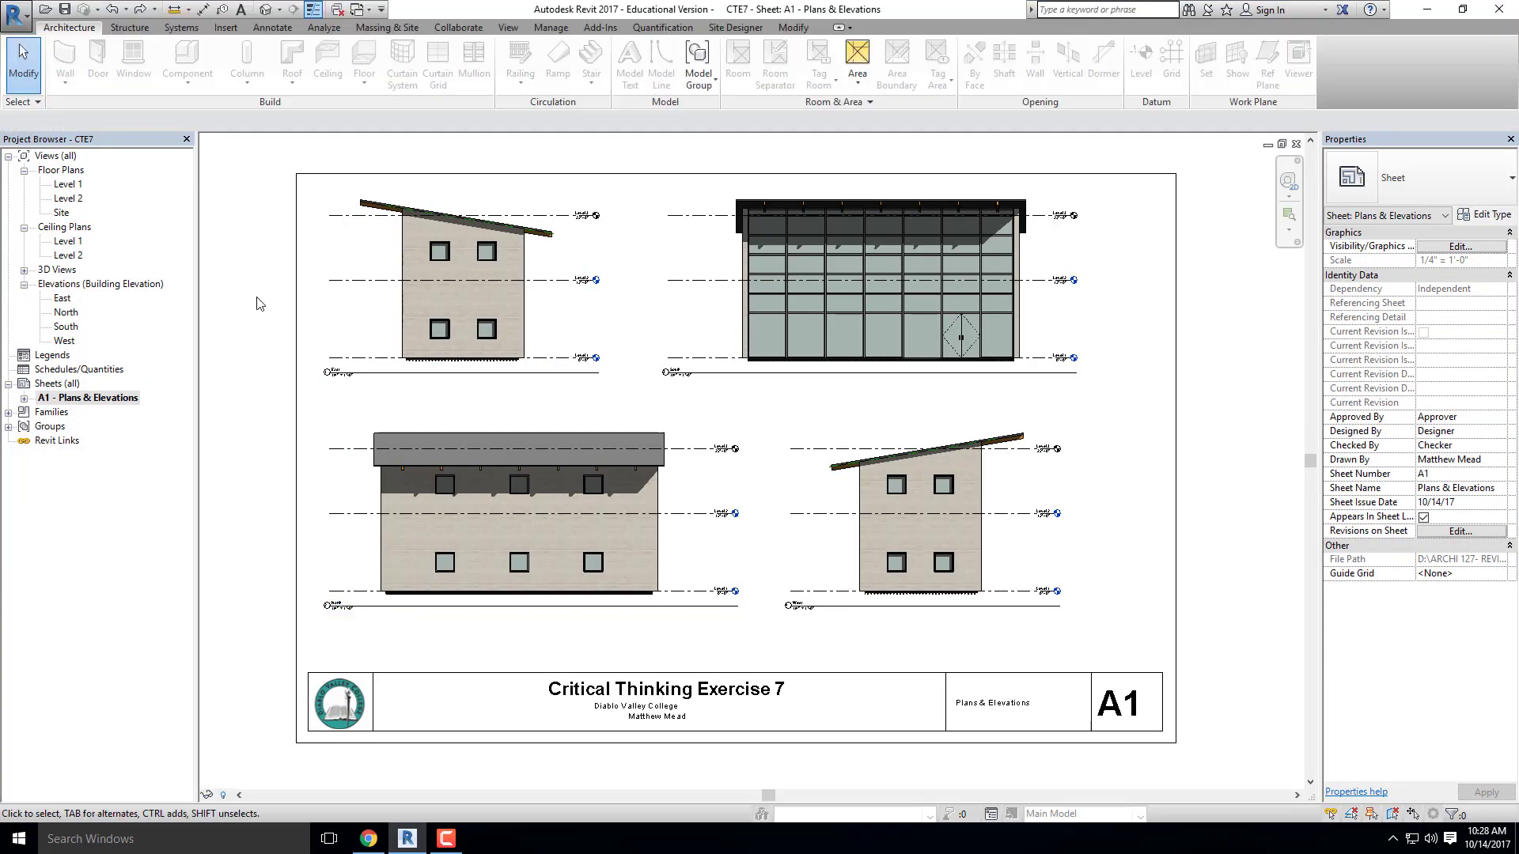
{"action": "middle_click_drag", "start_coordinate": [266, 277], "coordinate": [290, 272]}
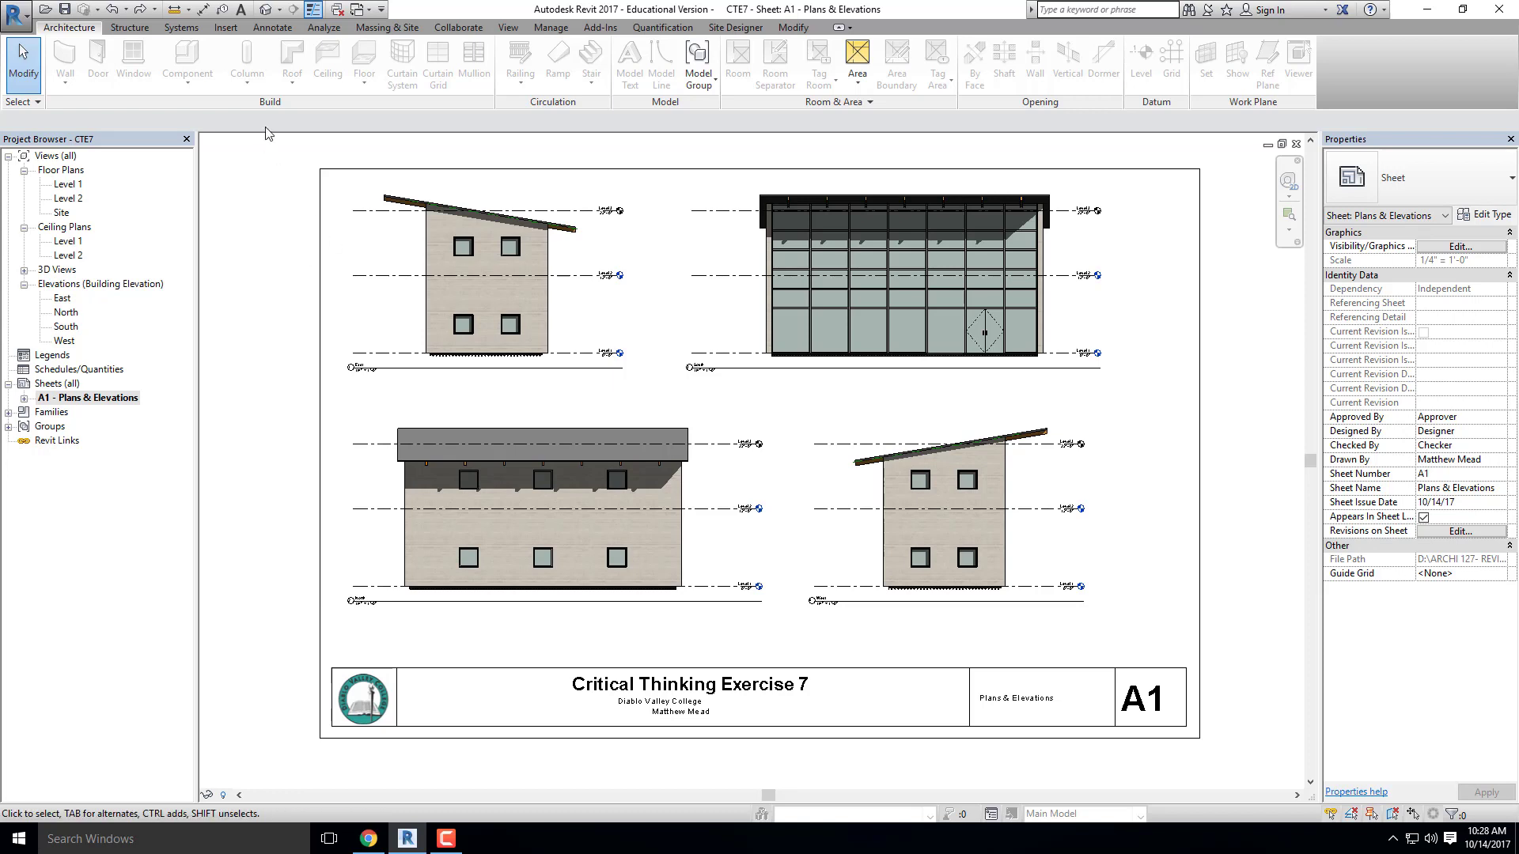
{"action": "middle_click_drag", "start_coordinate": [287, 196], "coordinate": [295, 210]}
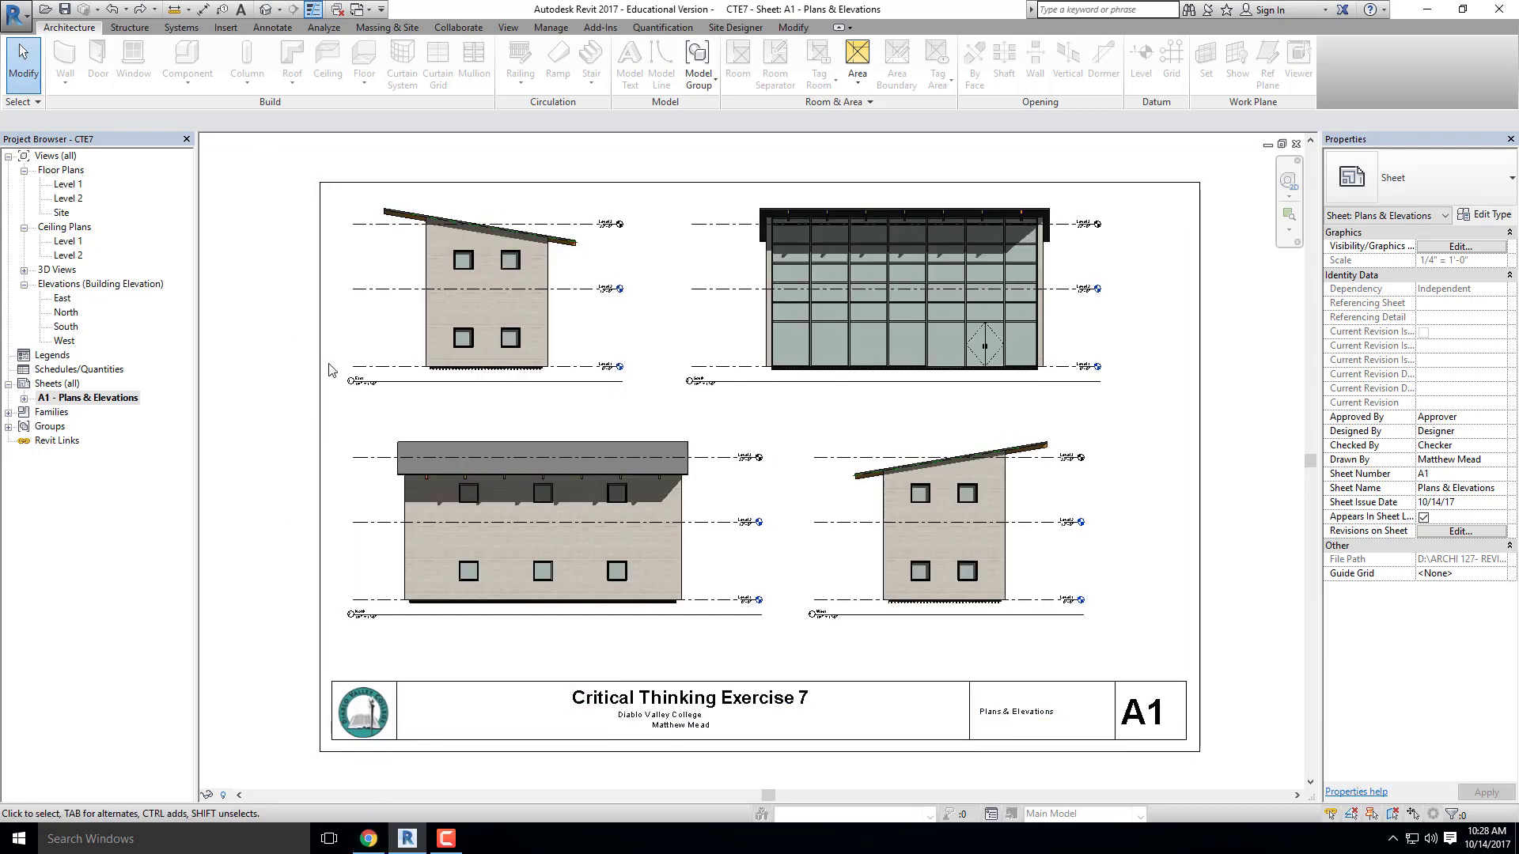
{"action": "scroll", "coordinate": [331, 356], "scroll_direction": "down", "scroll_amount": 2}
{"action": "middle_click_drag", "start_coordinate": [354, 564], "coordinate": [360, 447]}
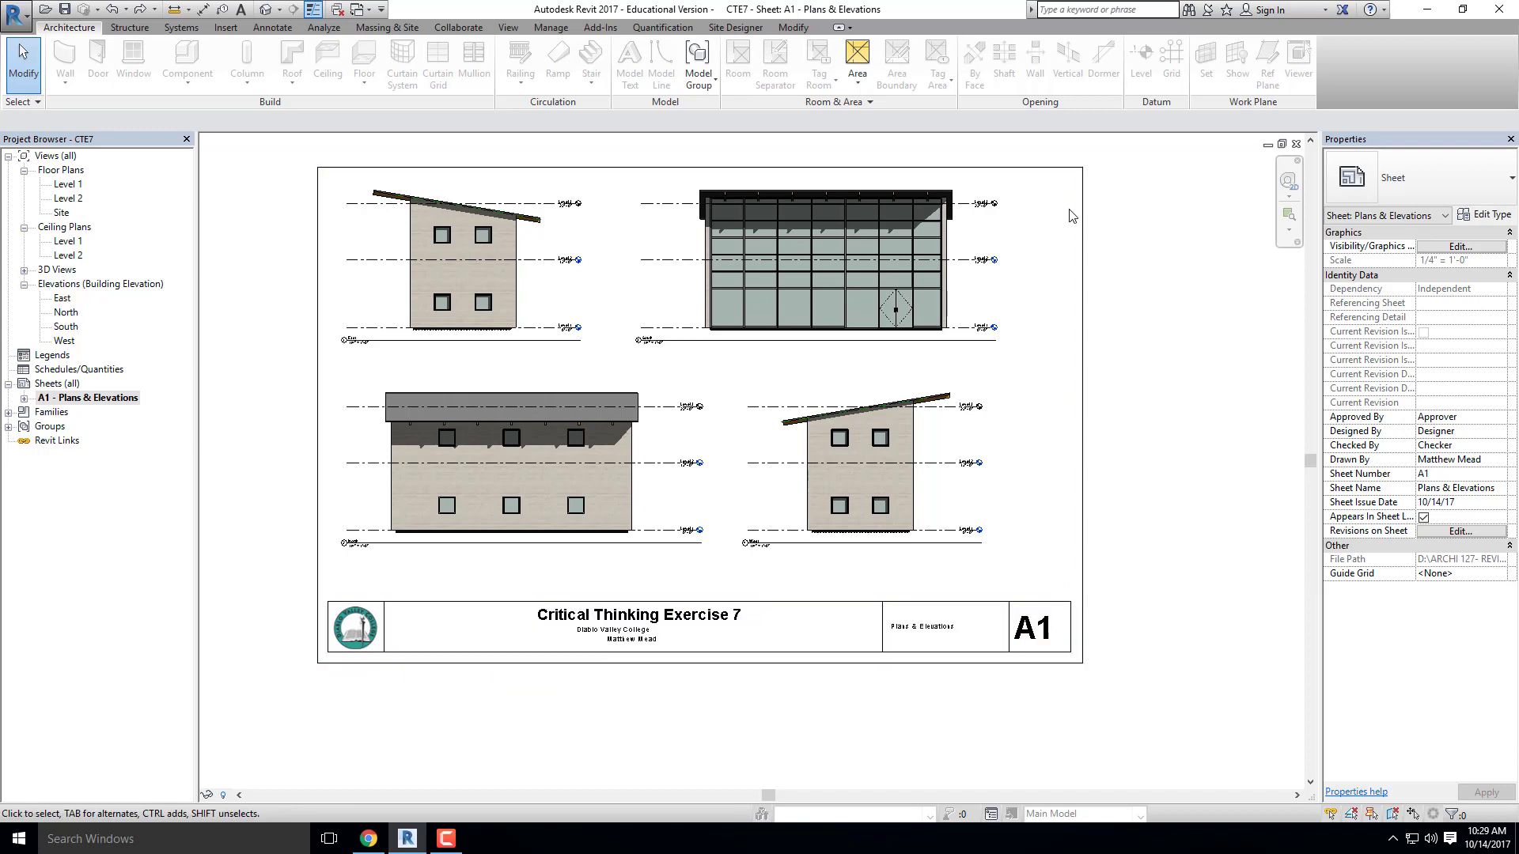
{"action": "scroll", "coordinate": [465, 229], "scroll_direction": "down", "scroll_amount": 3}
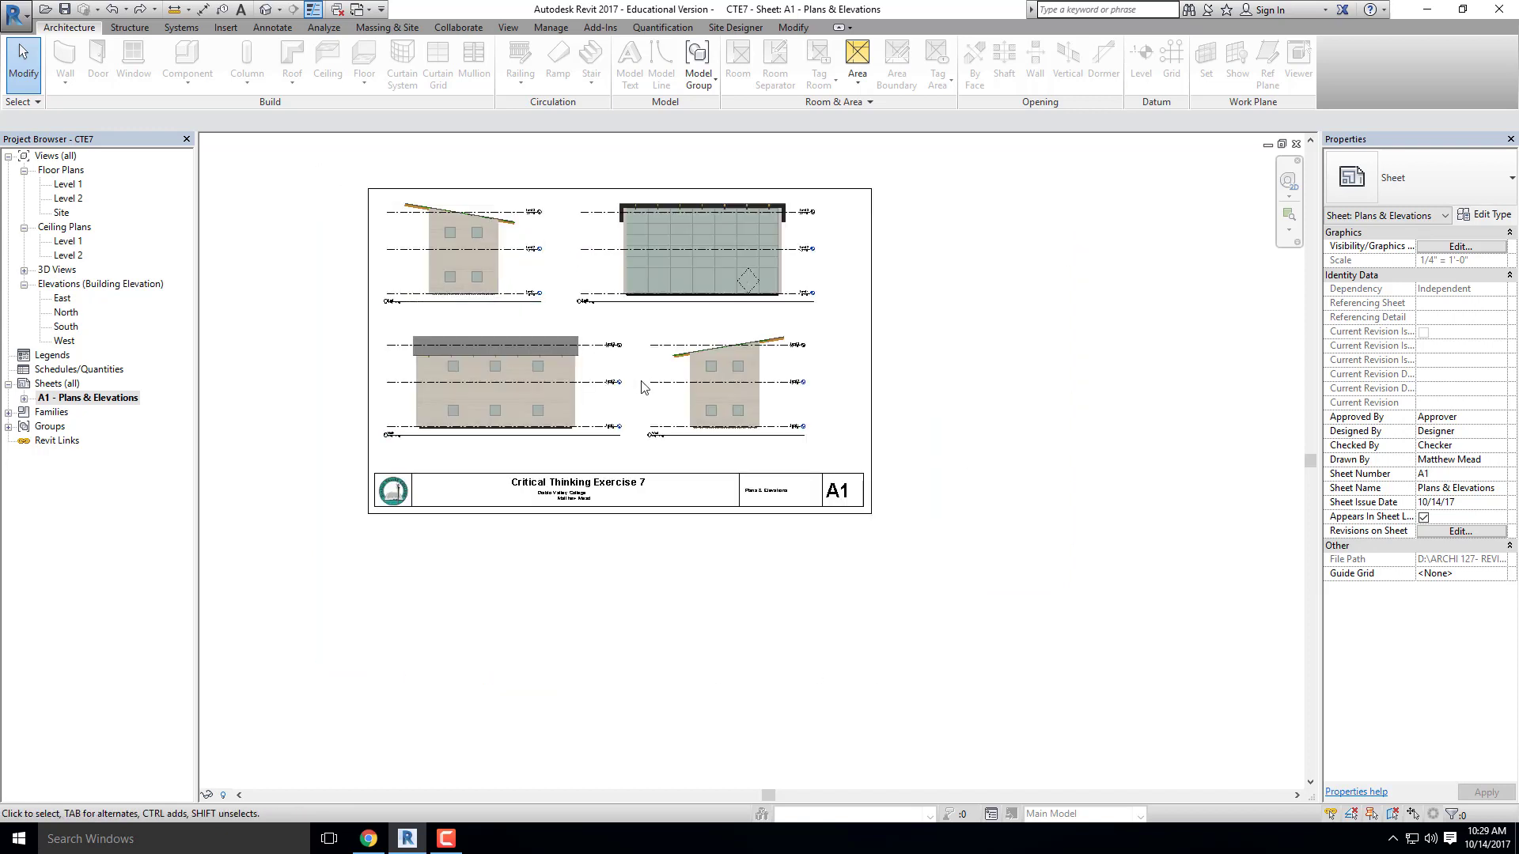
{"action": "scroll", "coordinate": [477, 559], "scroll_direction": "down", "scroll_amount": 1}
{"action": "middle_click_drag", "start_coordinate": [477, 559], "coordinate": [524, 597]}
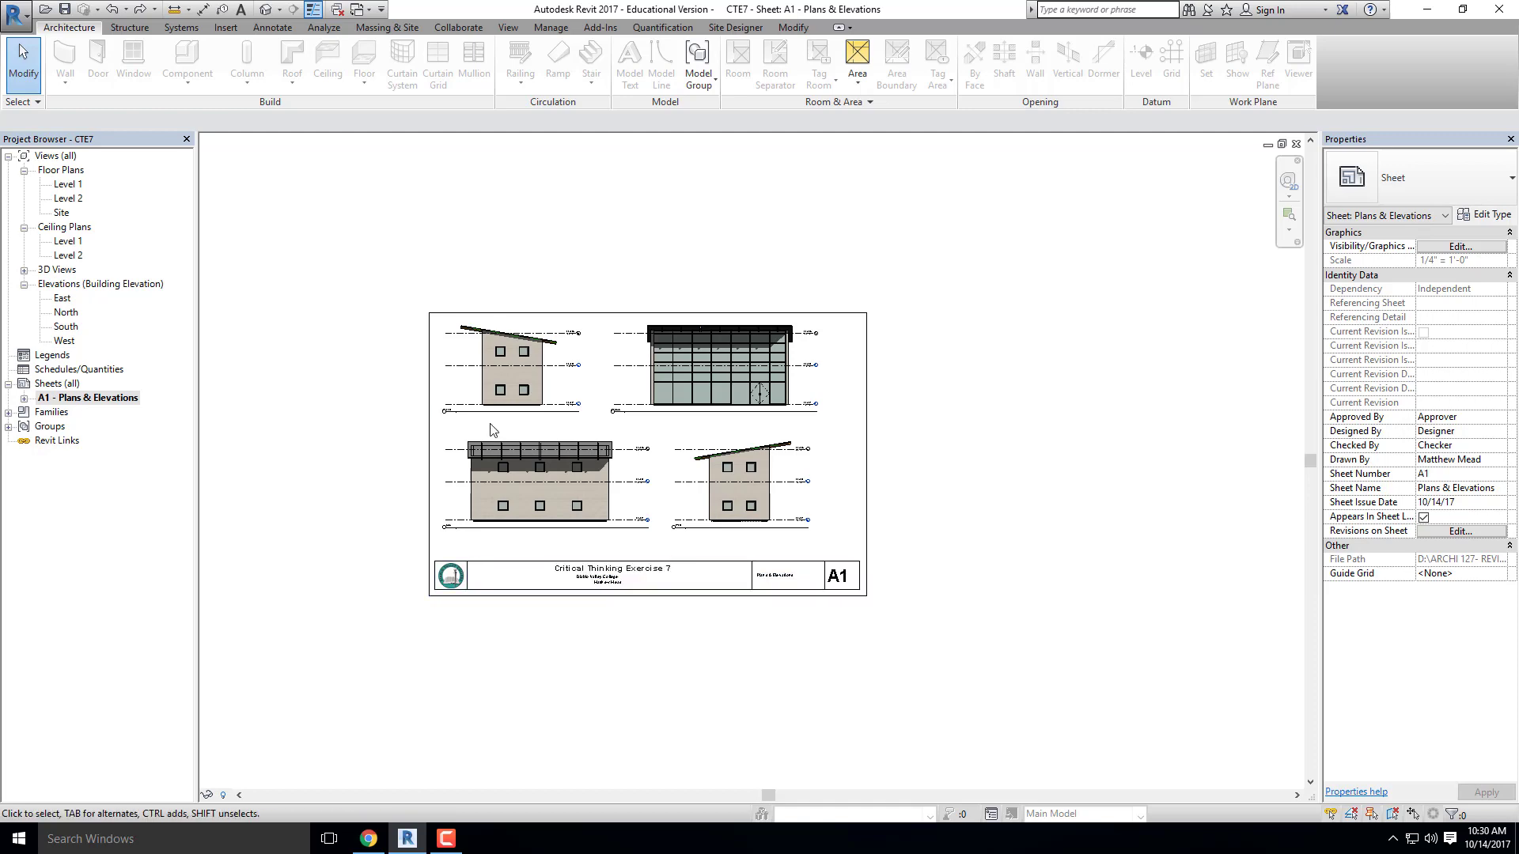
{"action": "scroll", "coordinate": [445, 528], "scroll_direction": "up", "scroll_amount": 5}
{"action": "scroll", "coordinate": [431, 551], "scroll_direction": "down", "scroll_amount": 5}
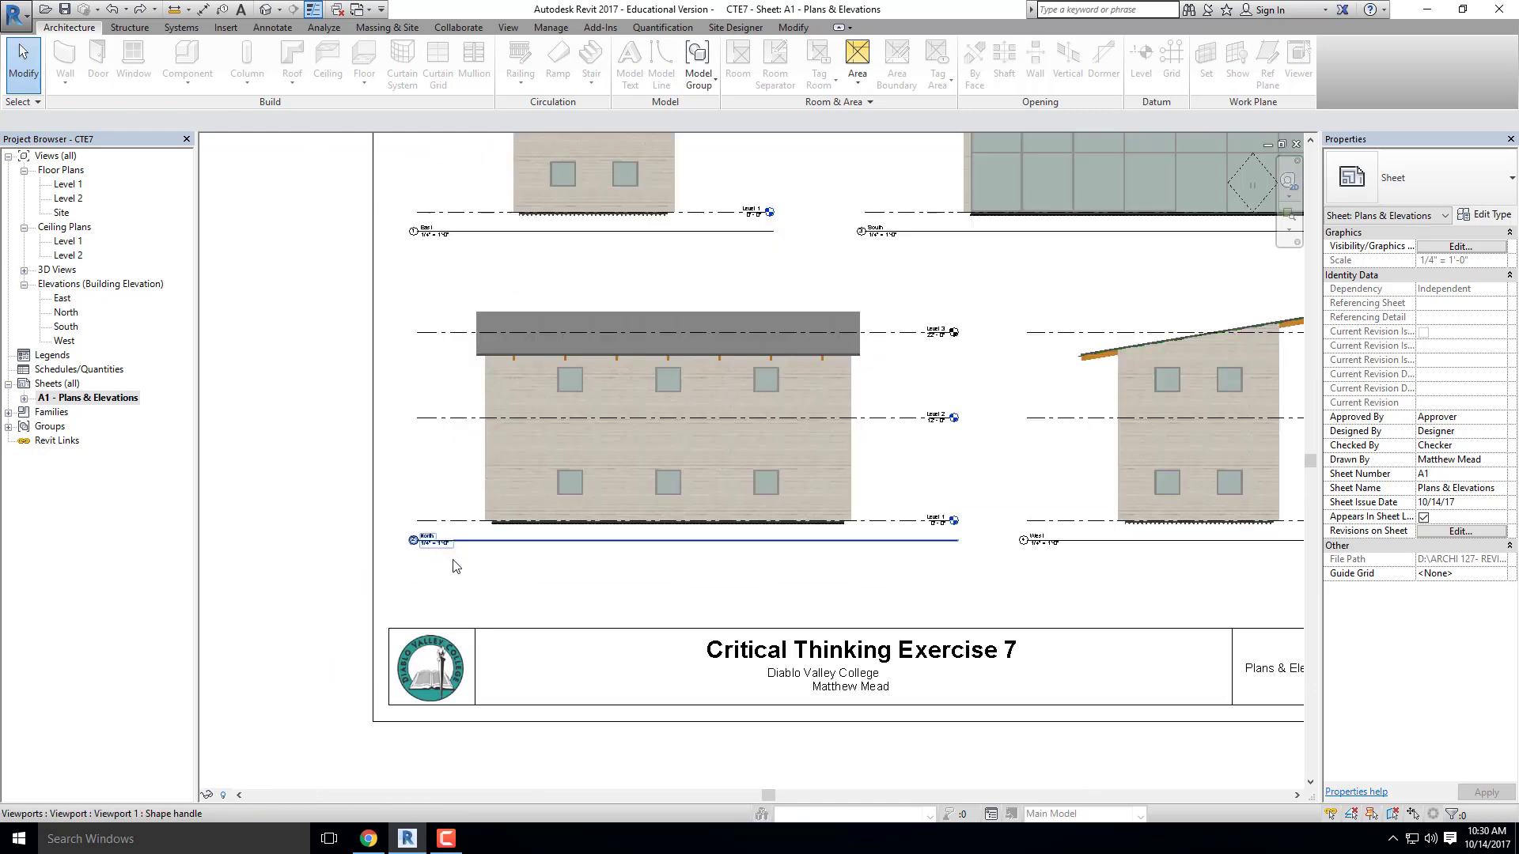
{"action": "middle_click_drag", "start_coordinate": [517, 570], "coordinate": [460, 619]}
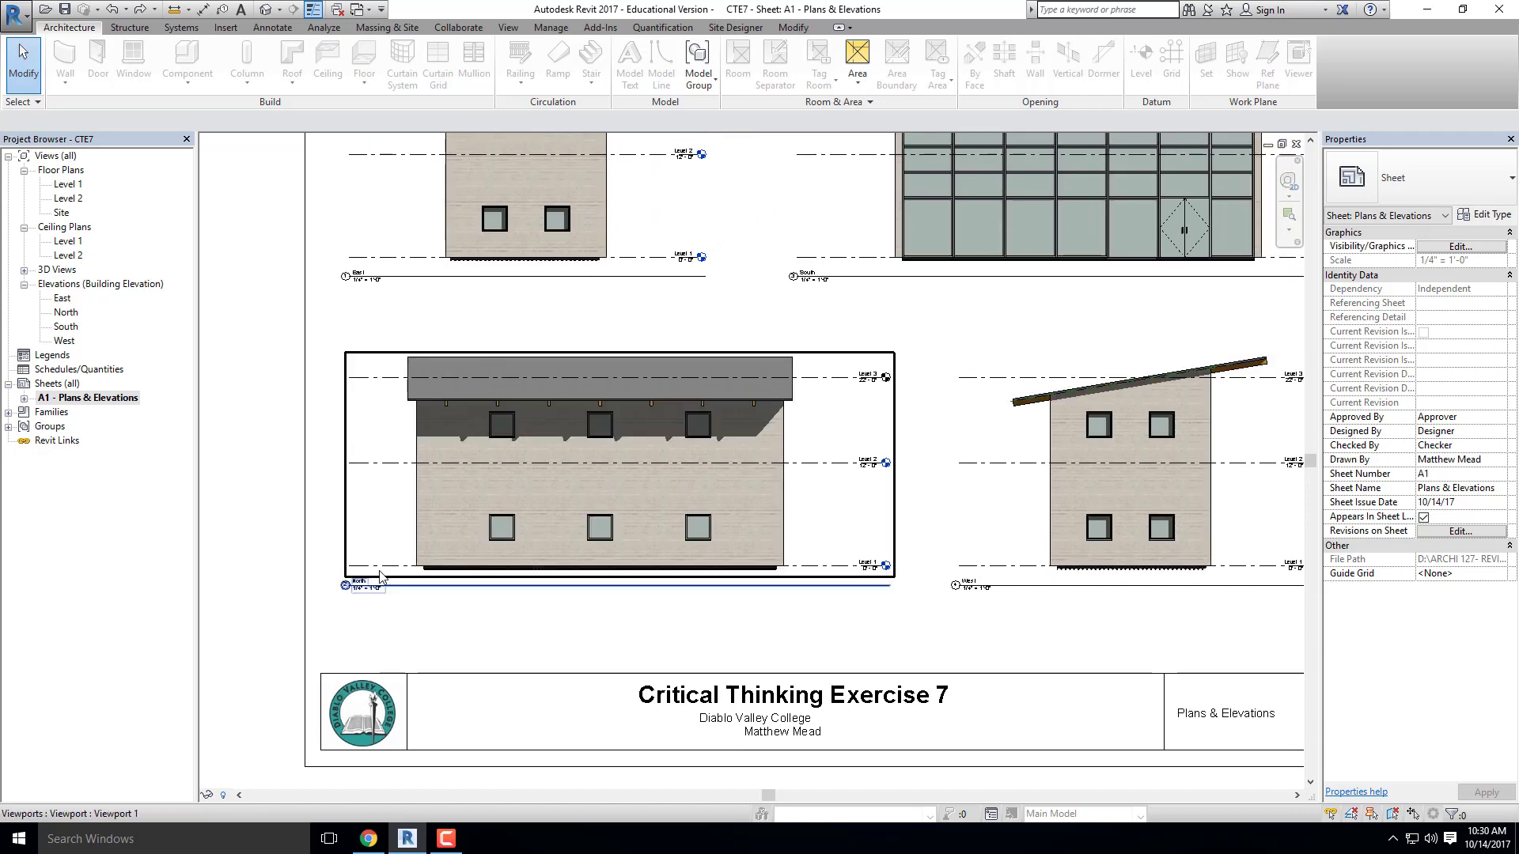
{"action": "scroll", "coordinate": [379, 566], "scroll_direction": "down", "scroll_amount": 1}
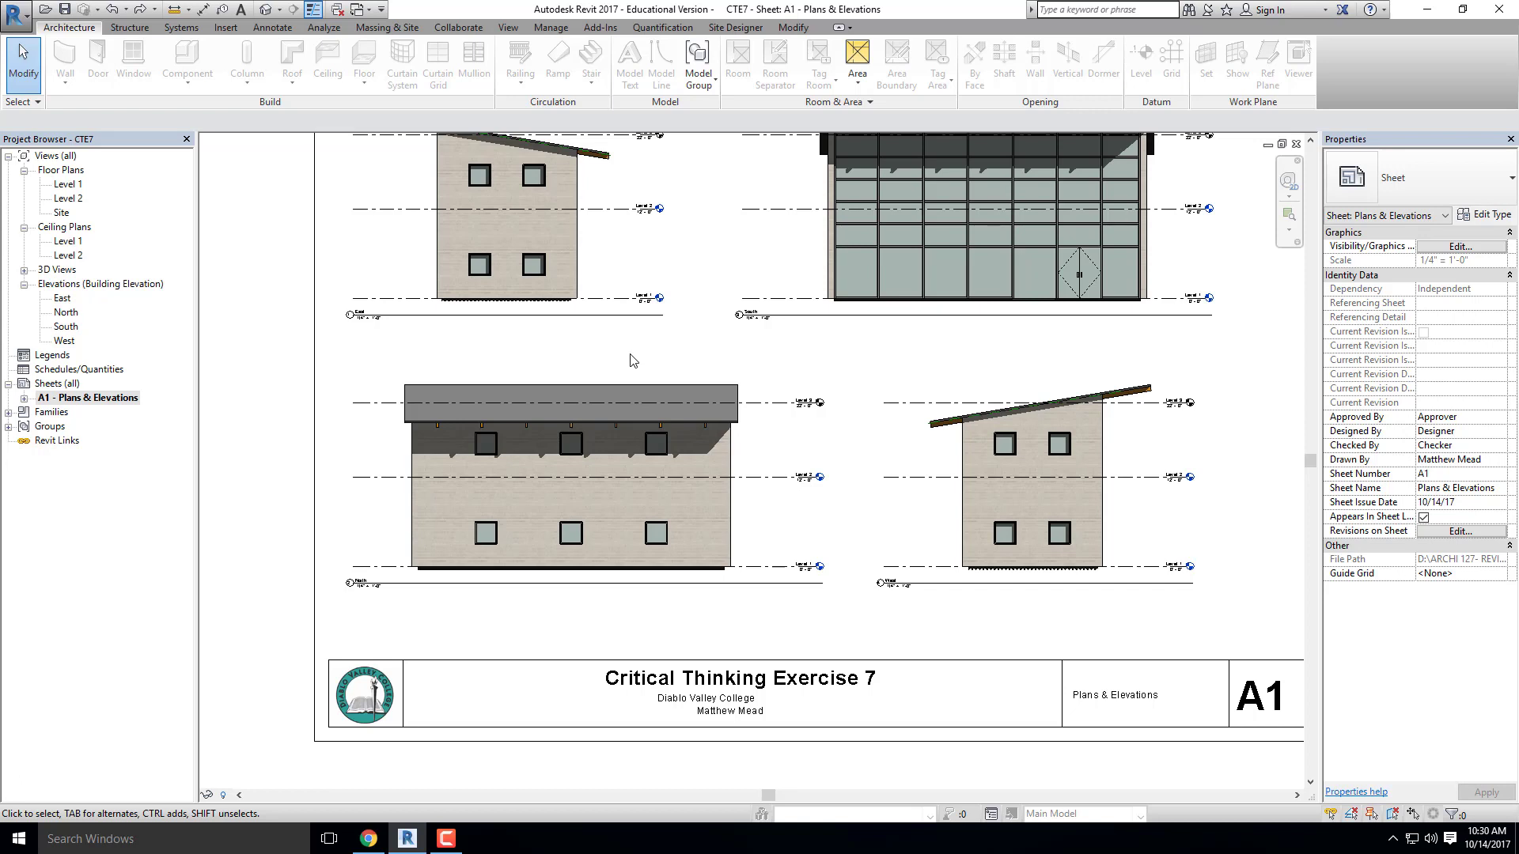
{"action": "middle_click_drag", "start_coordinate": [668, 349], "coordinate": [623, 368]}
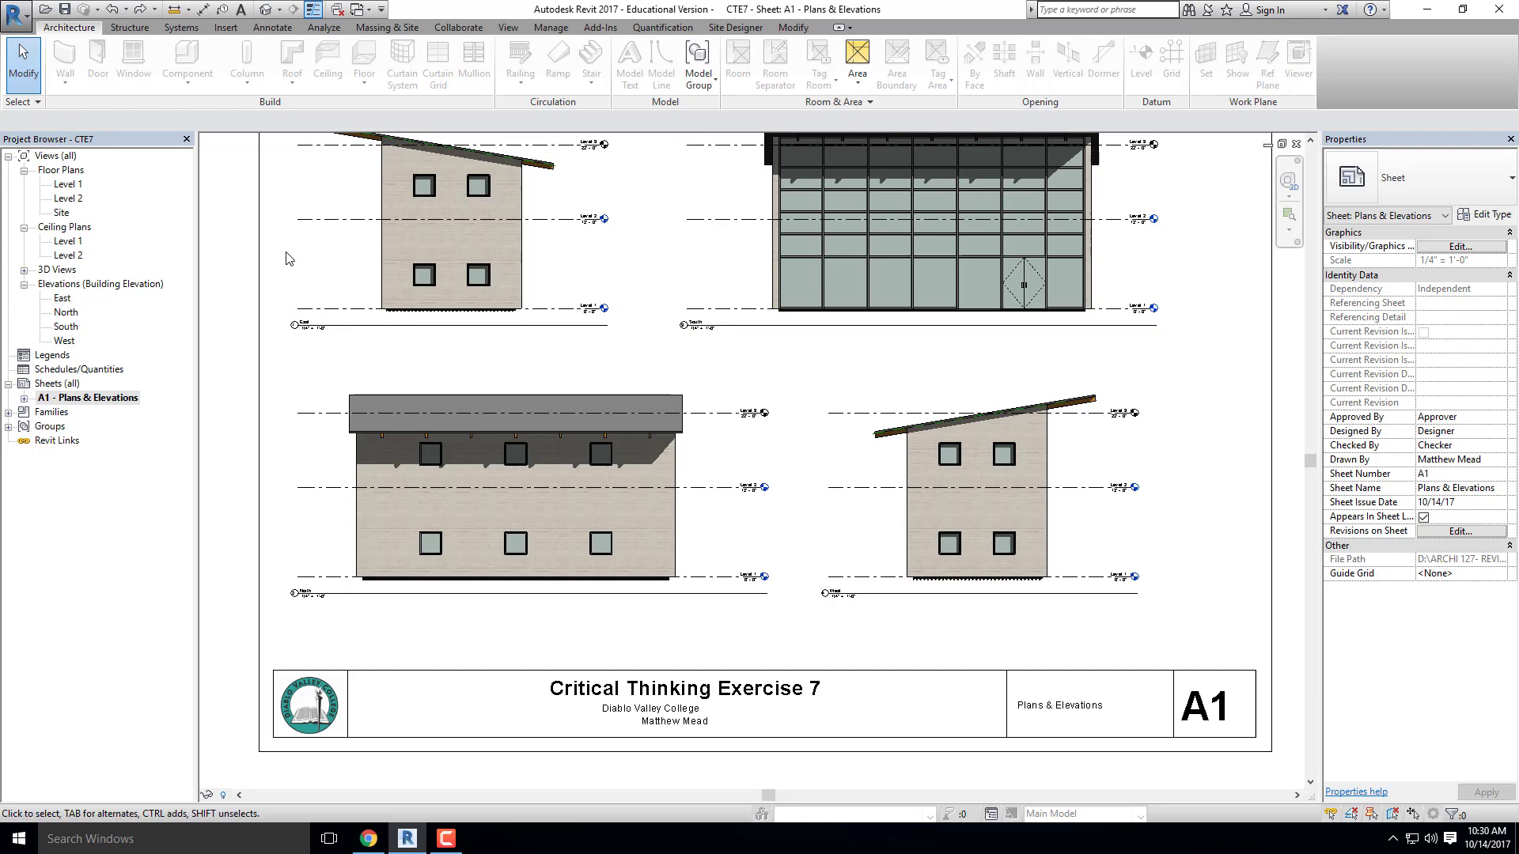
{"action": "scroll", "coordinate": [292, 277], "scroll_direction": "down", "scroll_amount": 2}
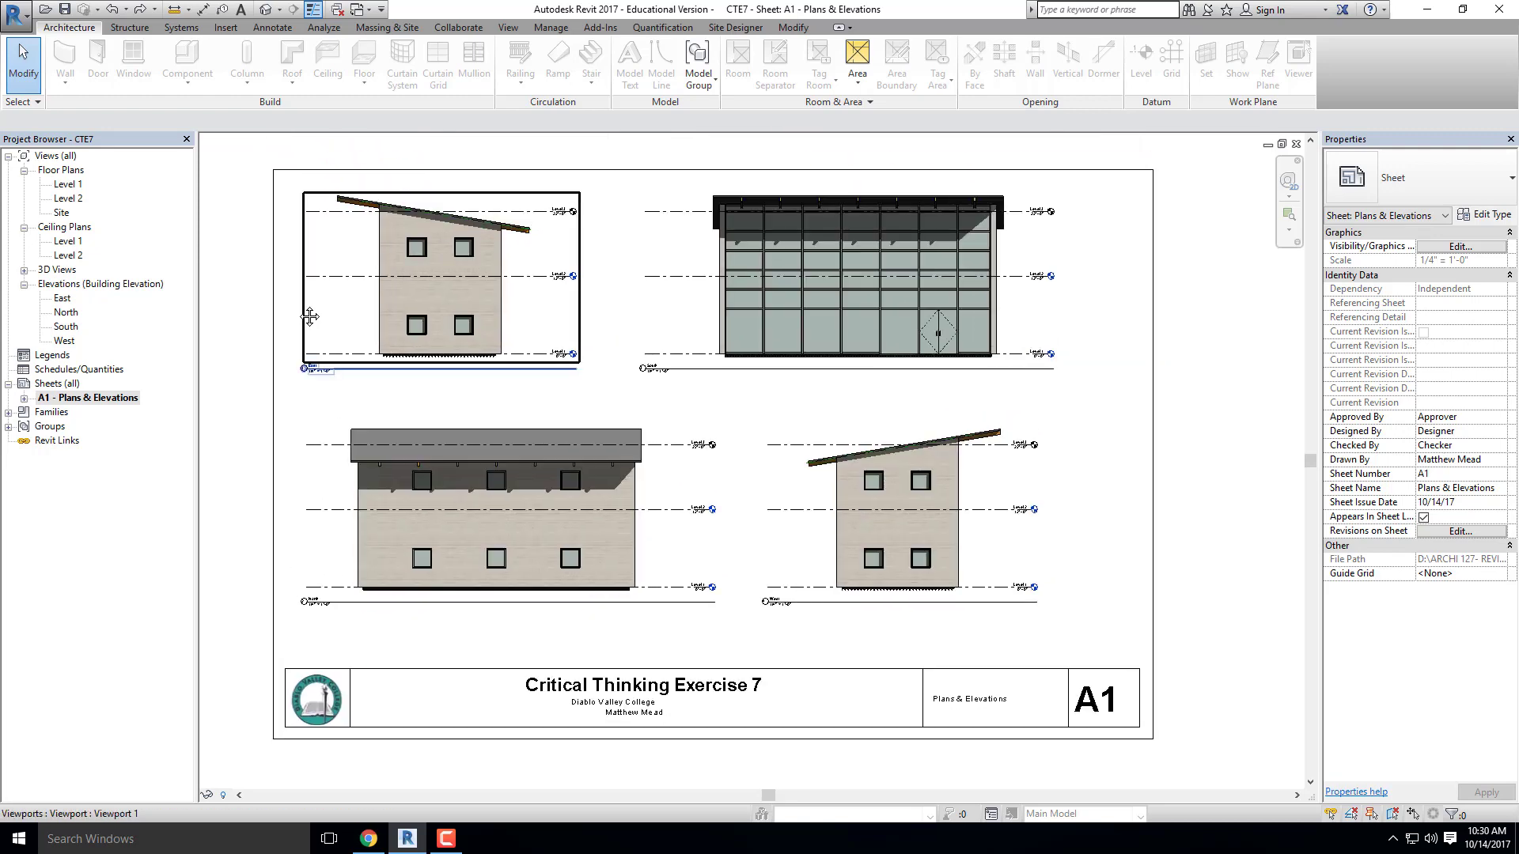
{"action": "middle_click_drag", "start_coordinate": [309, 317], "coordinate": [330, 314]}
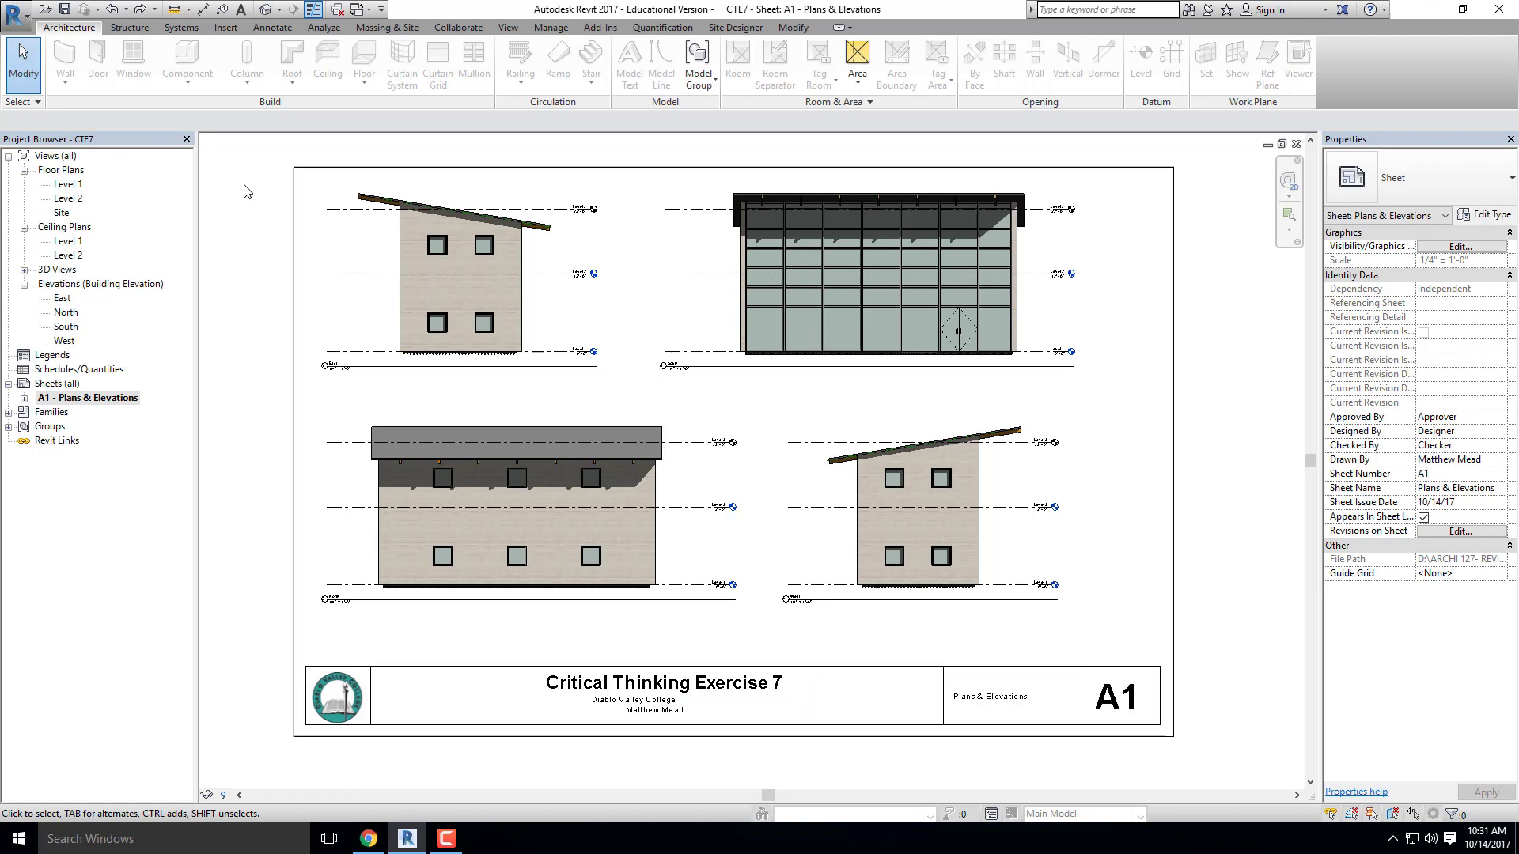
Bring up Revit's Print dialog with PDFCreator selected as the printer
{"action": "left_click", "coordinate": [17, 16]}
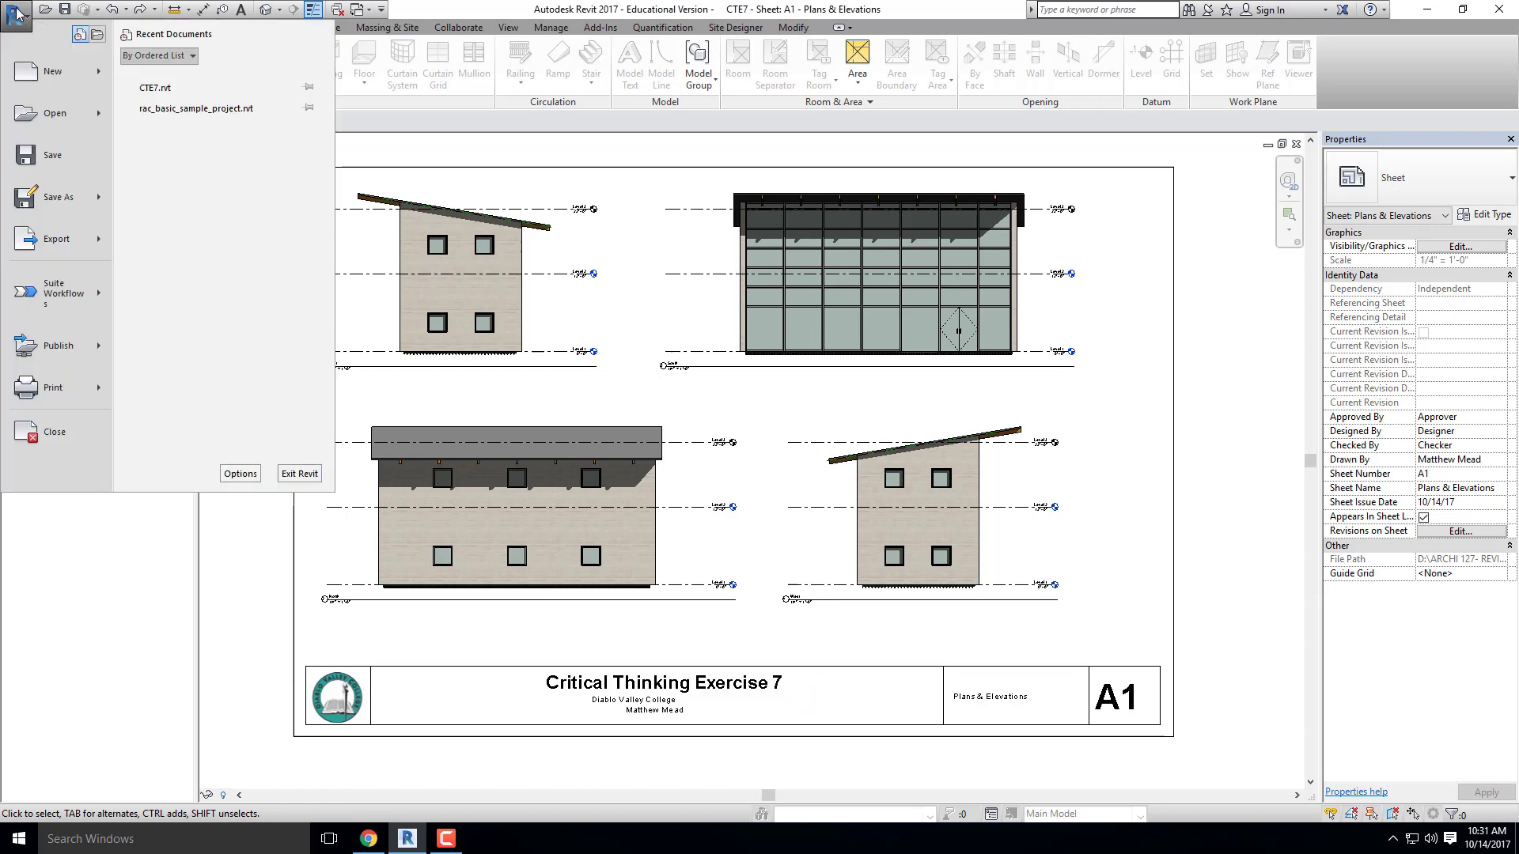
{"action": "left_click", "coordinate": [55, 388]}
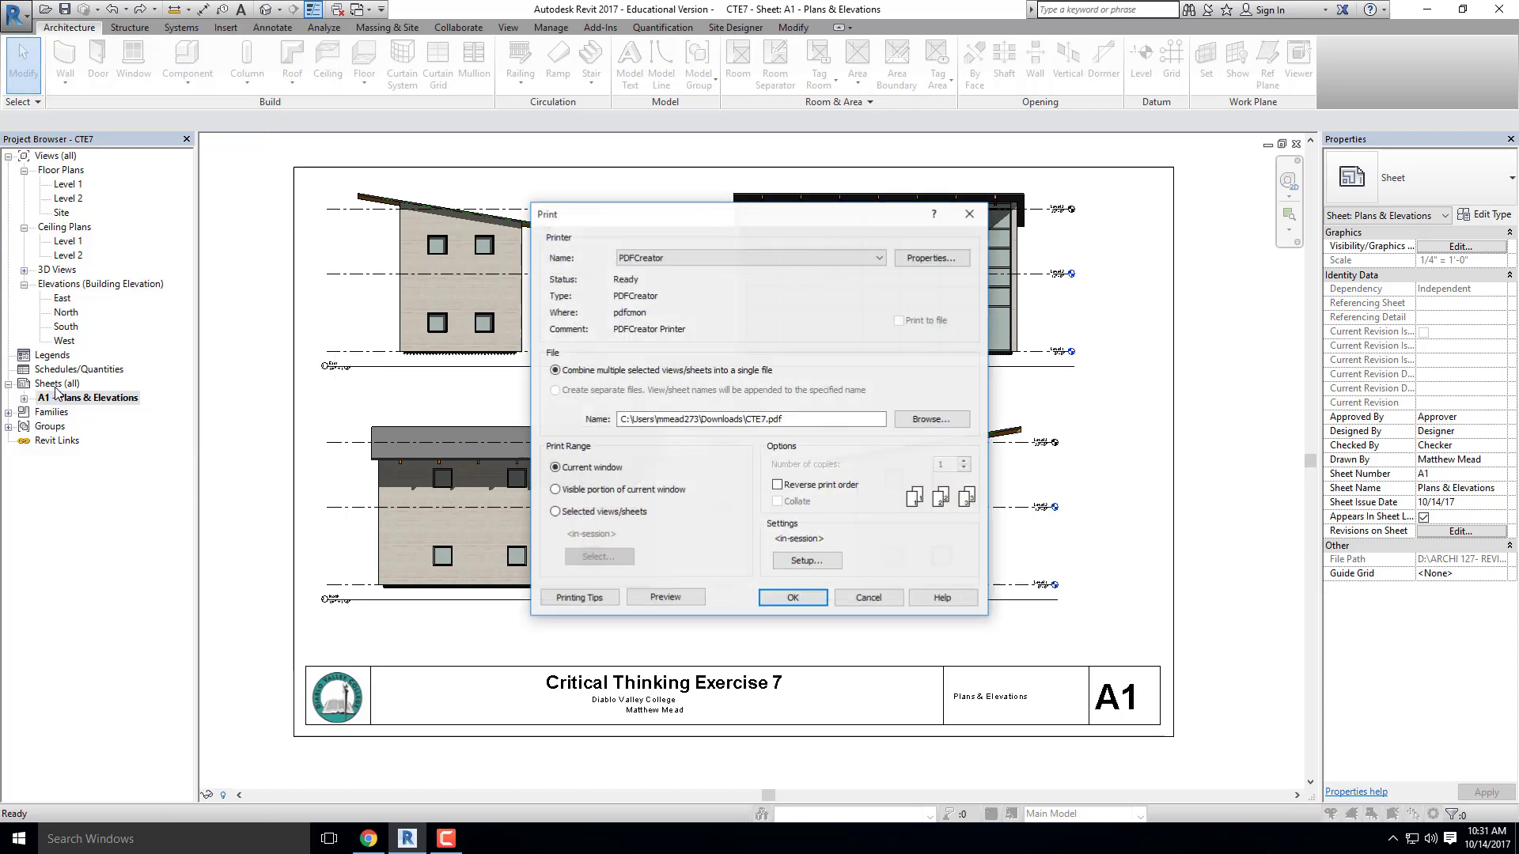
{"action": "left_click", "coordinate": [696, 257]}
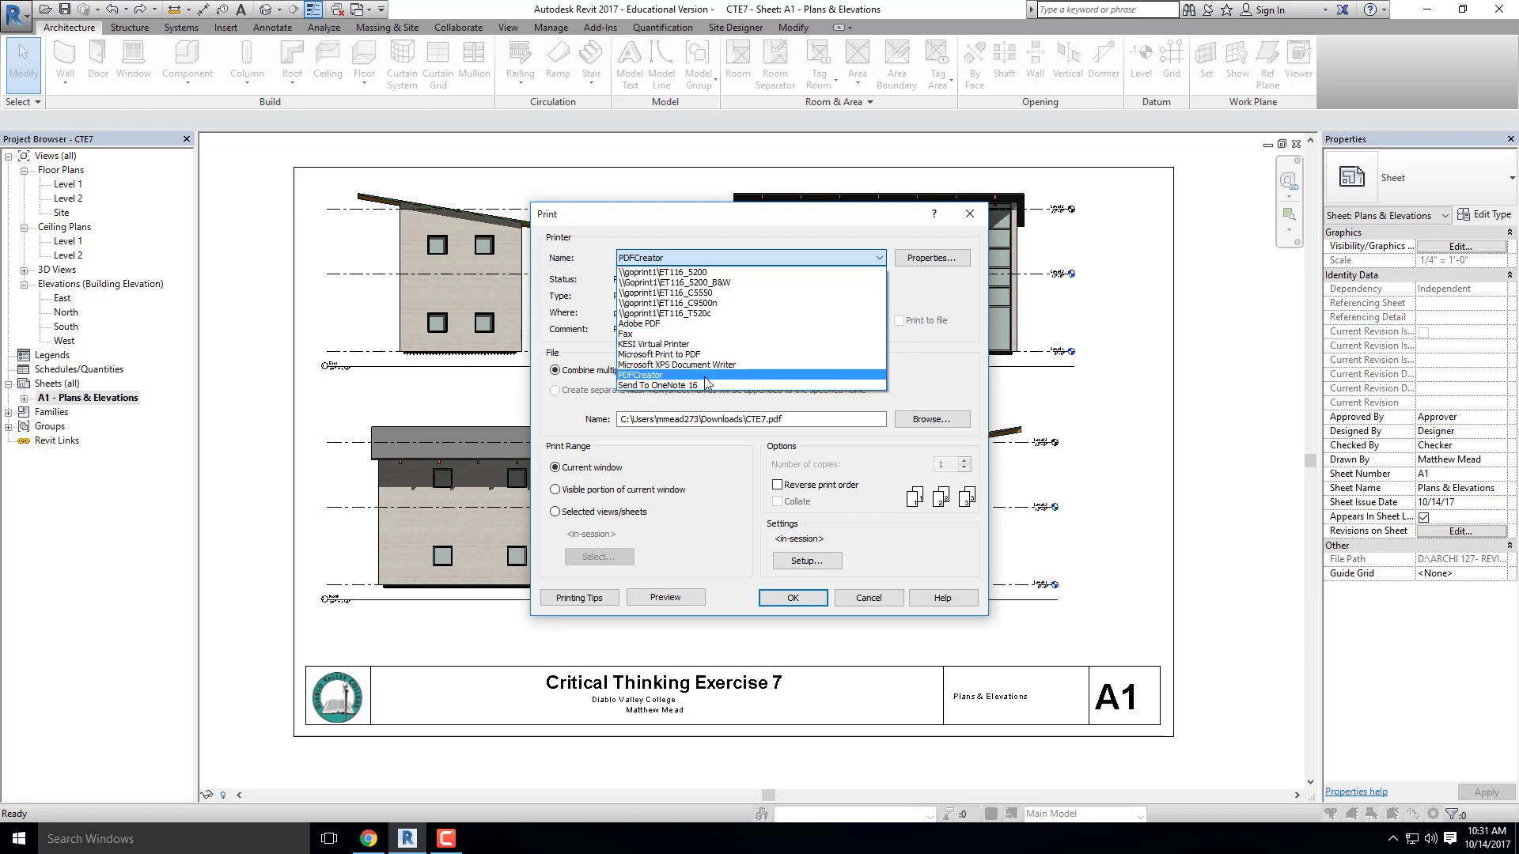
{"action": "left_click", "coordinate": [706, 376]}
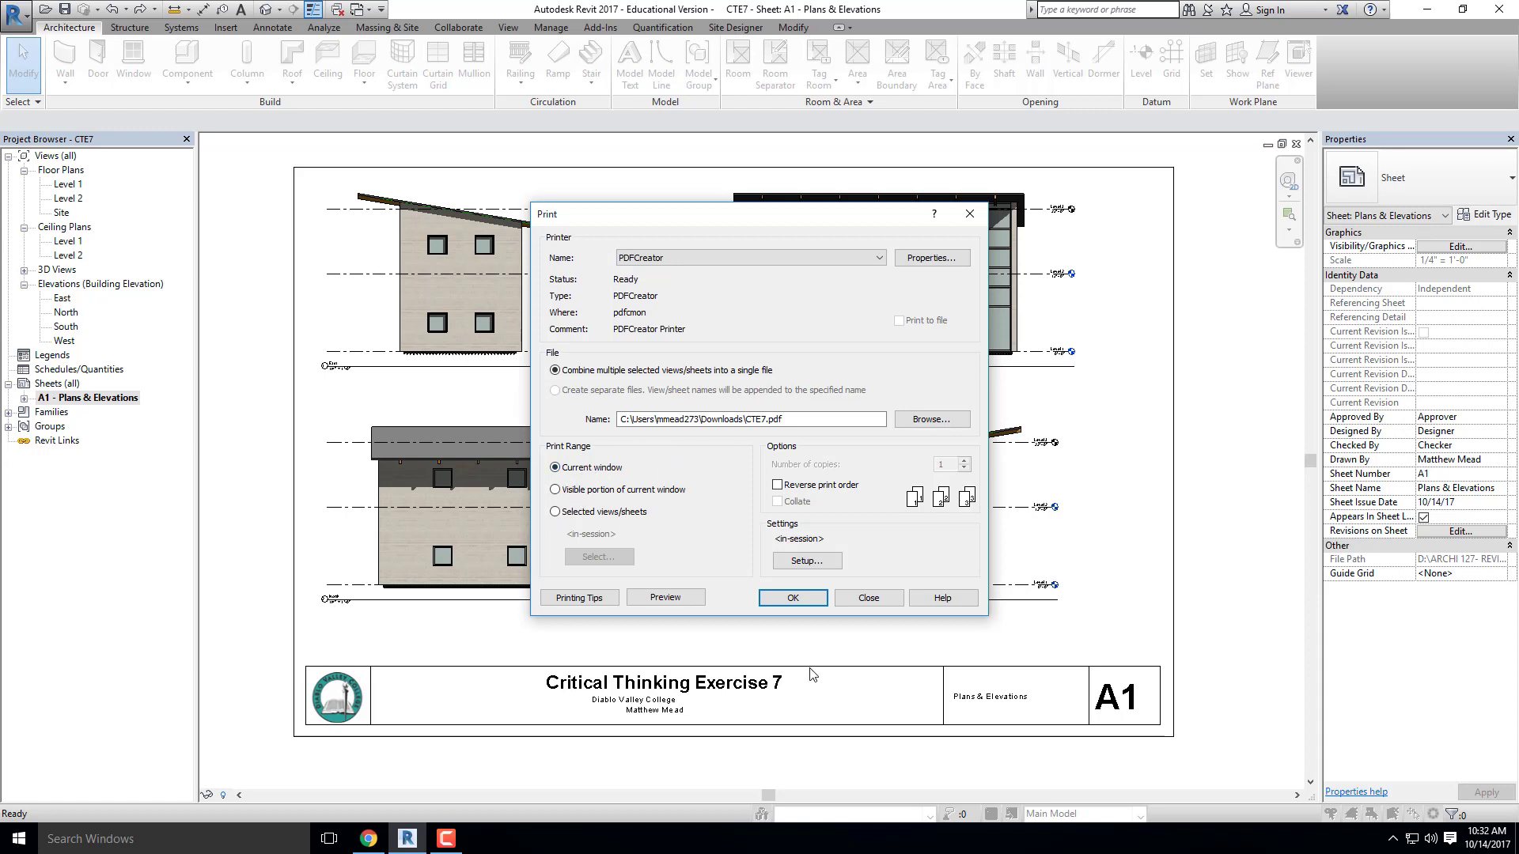
Keep the print setup at ANSI D paper size with 100% zoom
{"action": "left_click", "coordinate": [803, 561]}
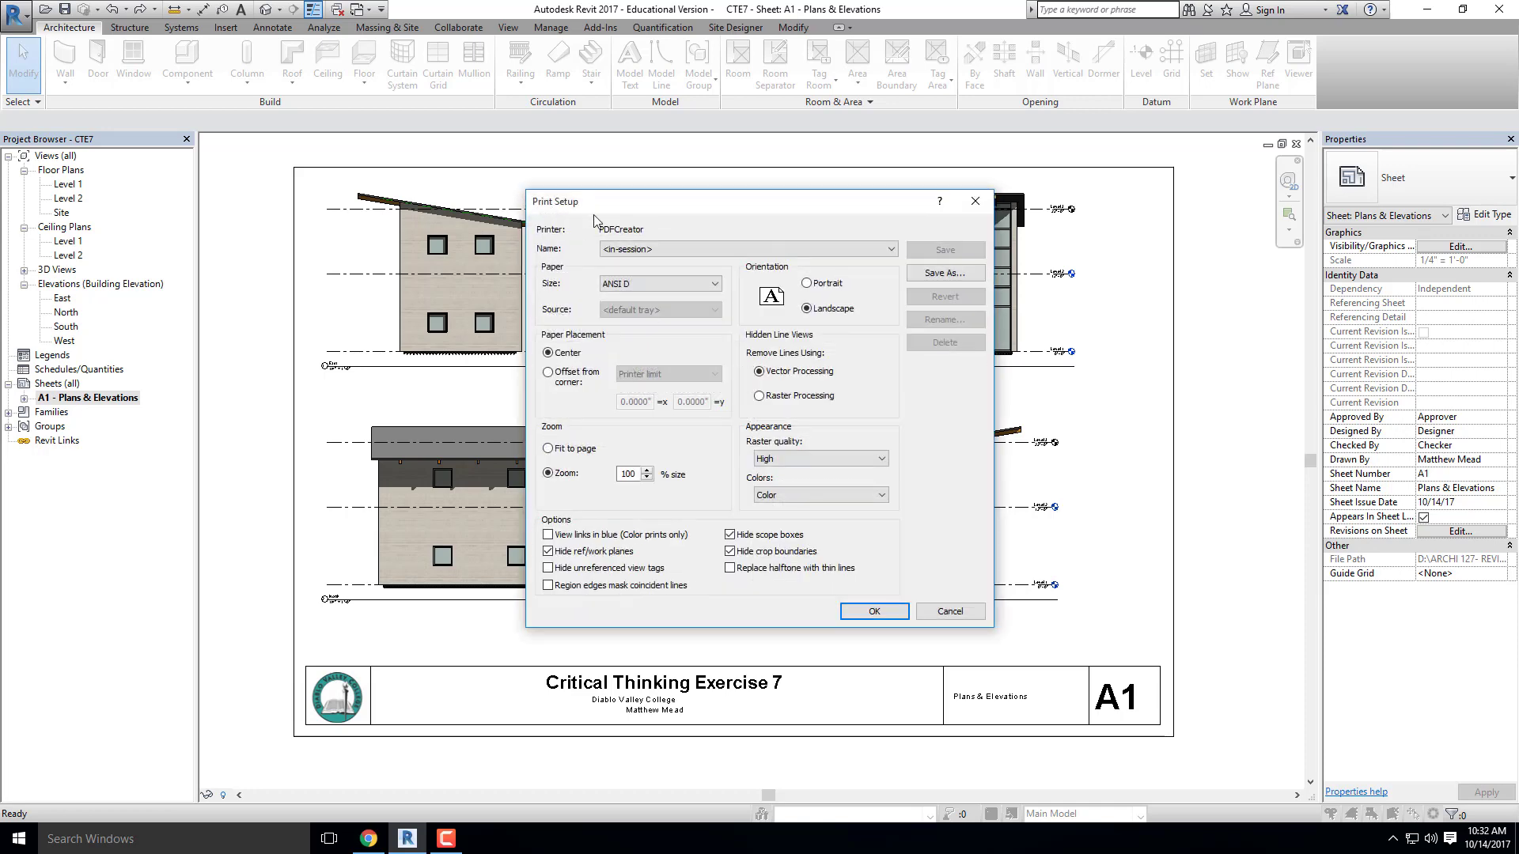
{"action": "left_click", "coordinate": [605, 285]}
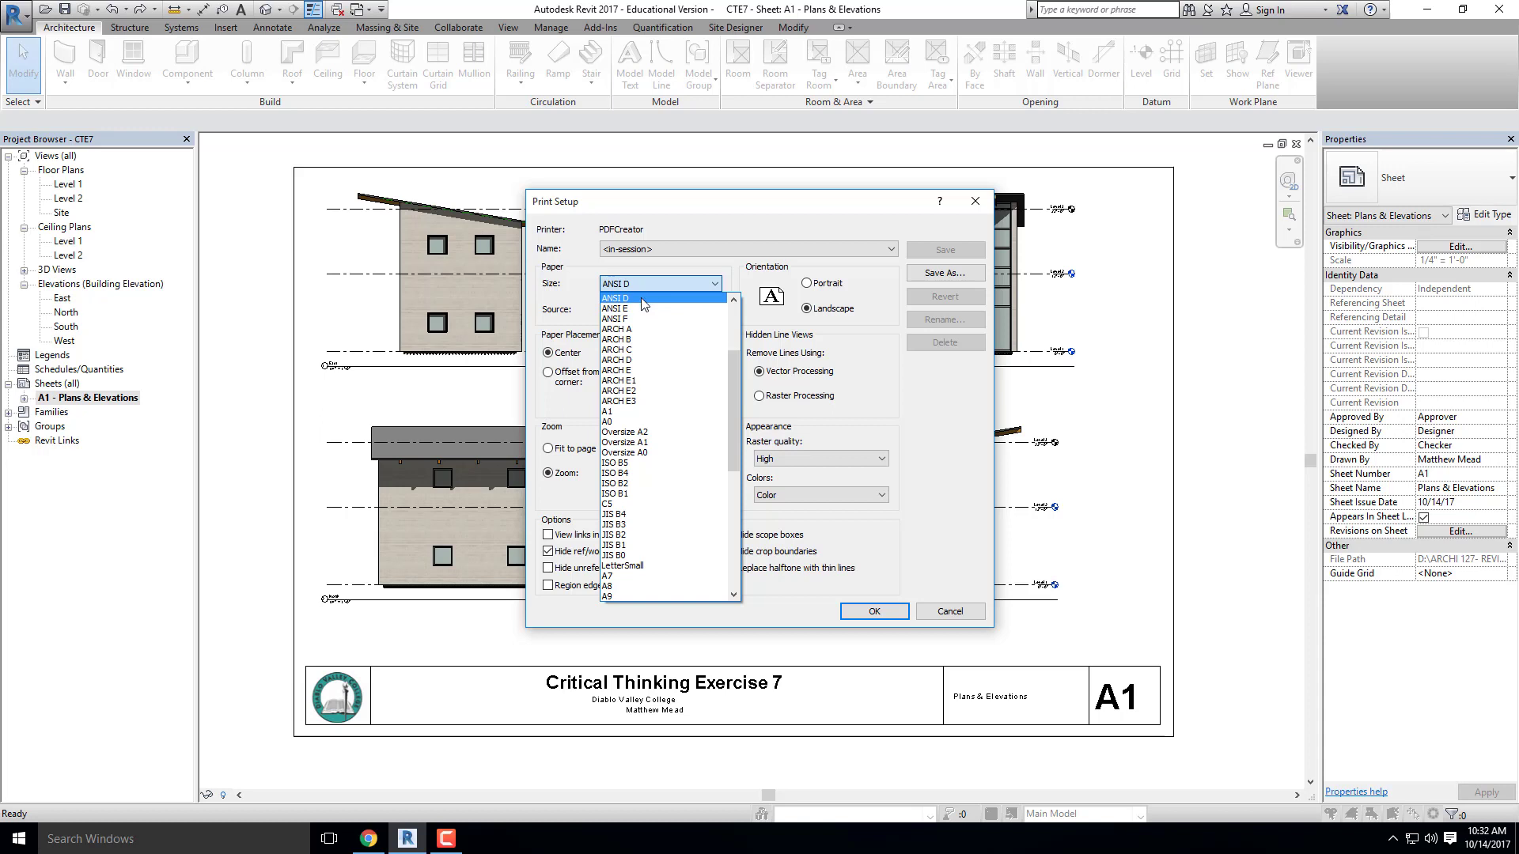
{"action": "left_click", "coordinate": [734, 283]}
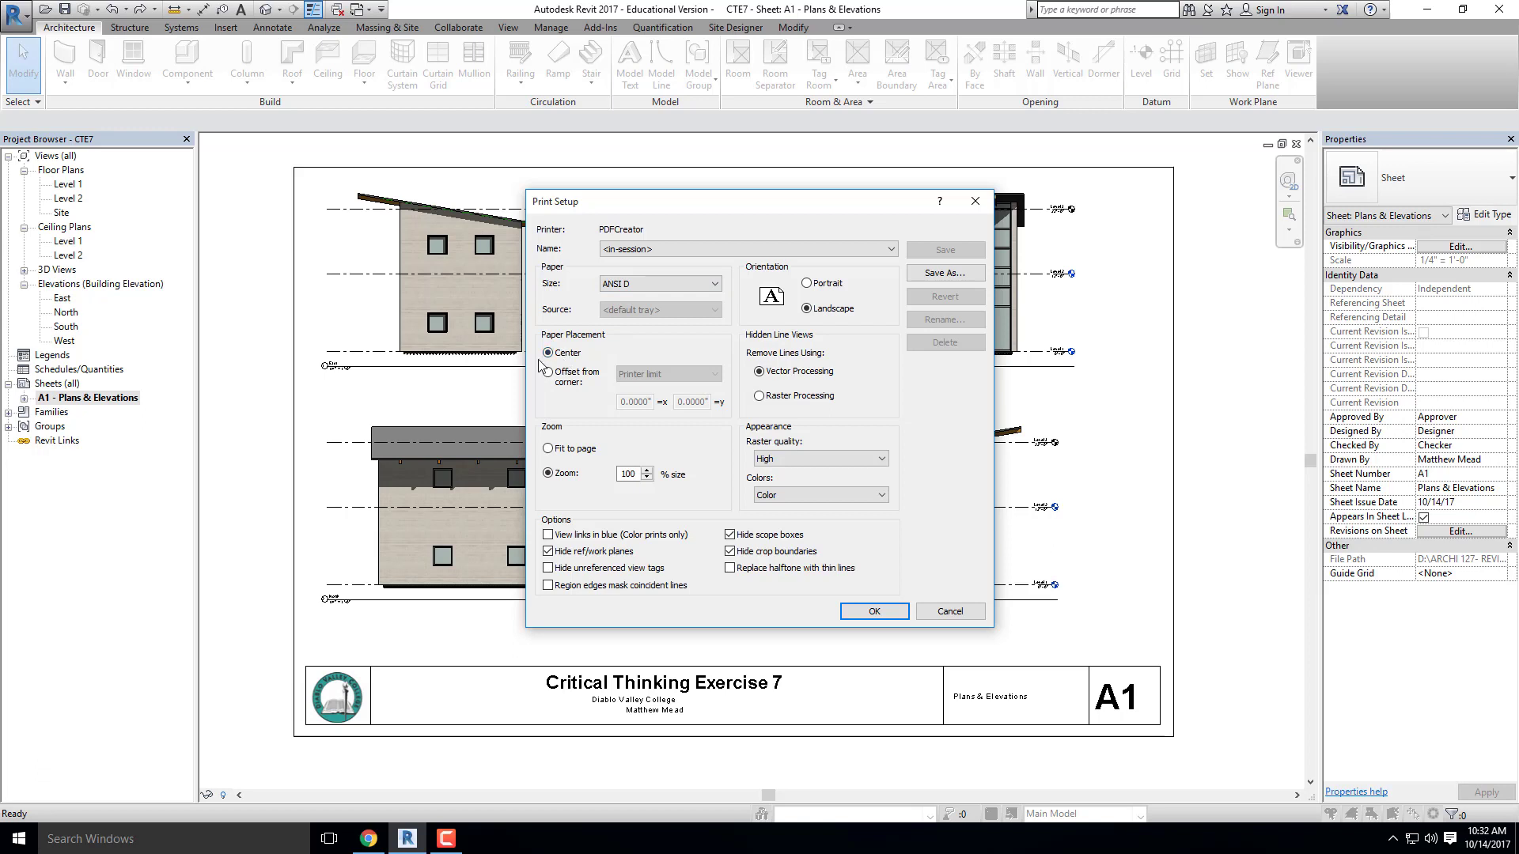
{"action": "left_click", "coordinate": [636, 477]}
Confirm the page setup and print sheet A1 to PDFCreator, dismissing the raster printing notice
{"action": "left_click", "coordinate": [873, 613]}
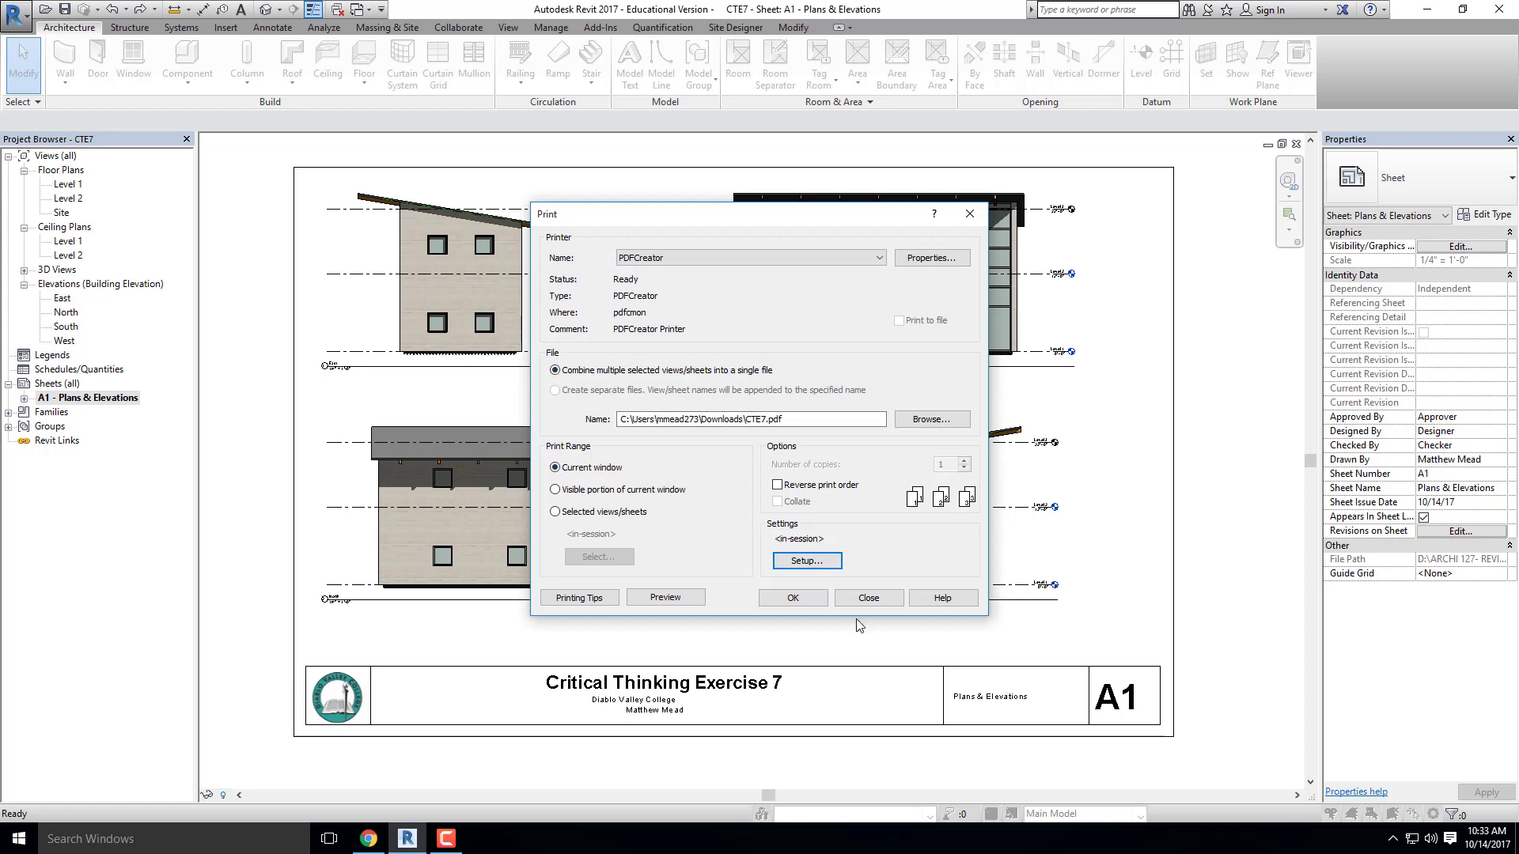
{"action": "left_click", "coordinate": [780, 599]}
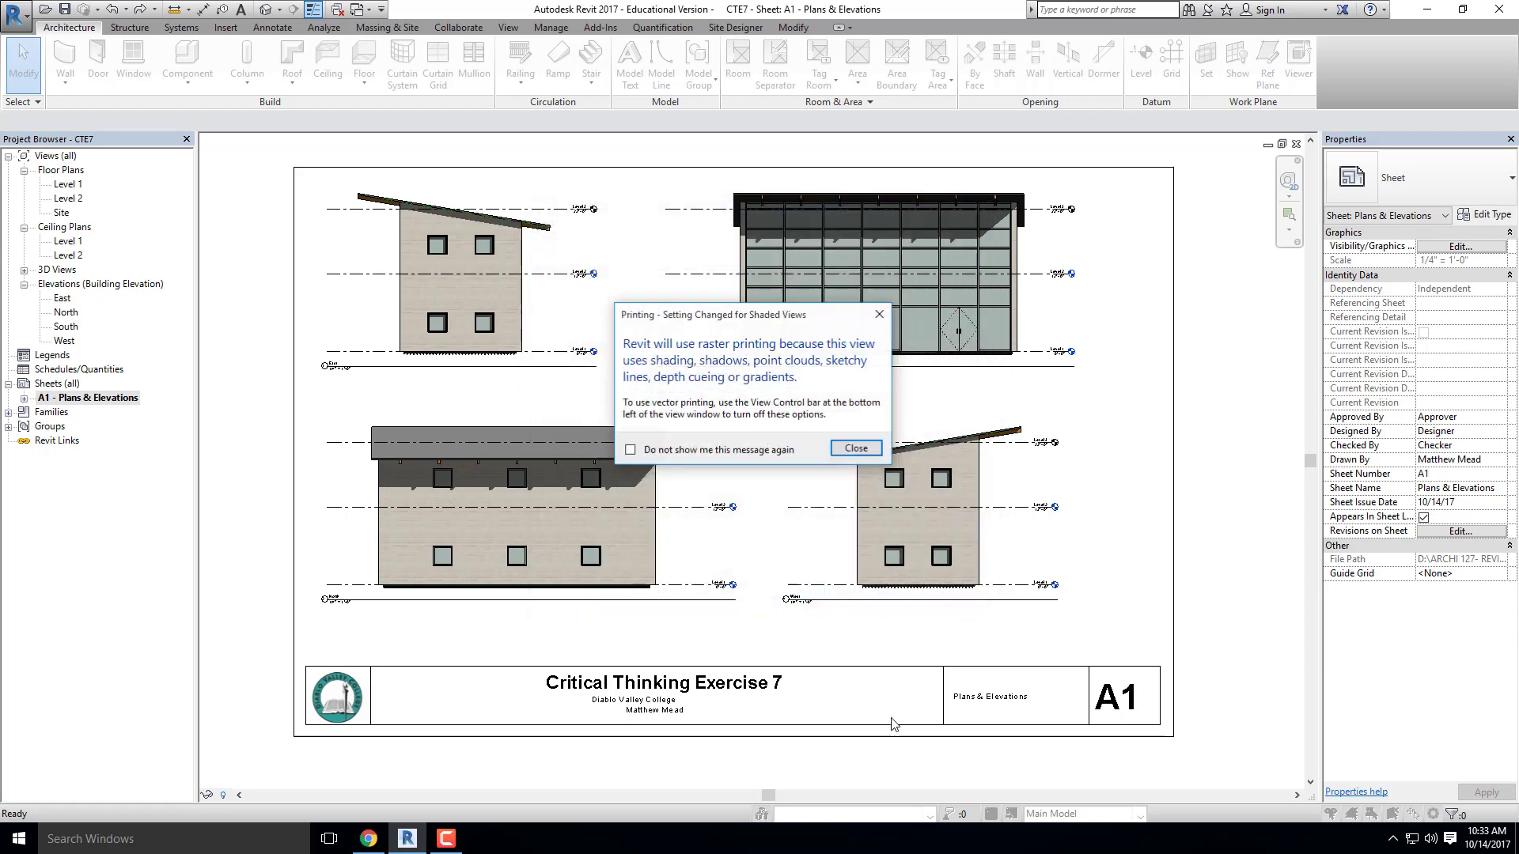
{"action": "left_click", "coordinate": [856, 448]}
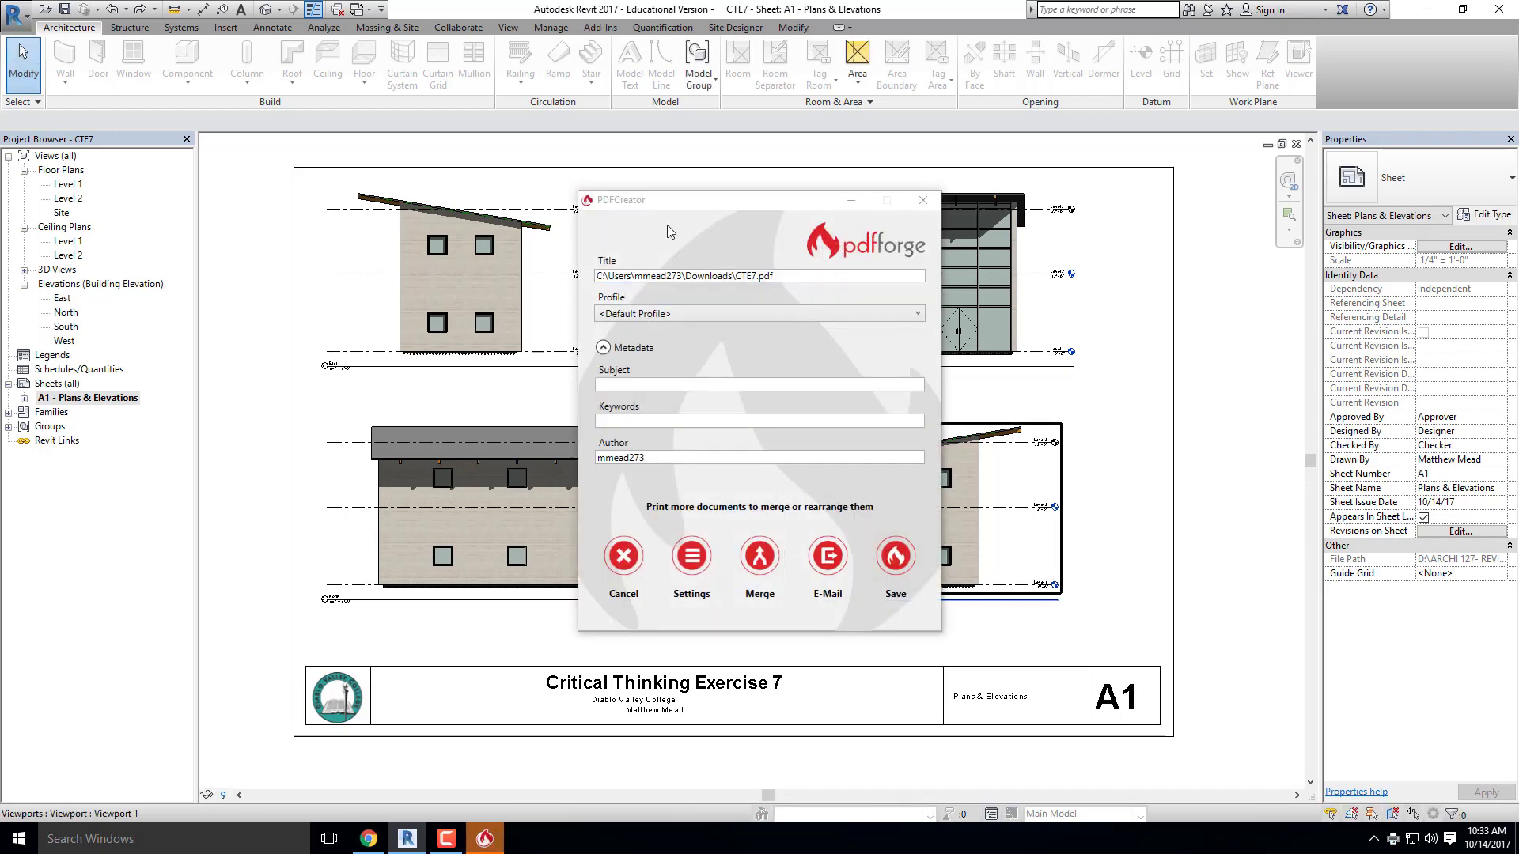
Retitle the PDF 'CTE7' and save it to the Desktop
{"action": "left_click_drag", "start_coordinate": [799, 278], "coordinate": [484, 281]}
{"action": "left_click_drag", "start_coordinate": [783, 277], "coordinate": [634, 277]}
{"action": "left_click_drag", "start_coordinate": [528, 277], "coordinate": [470, 266]}
{"action": "type", "text": "CT"}
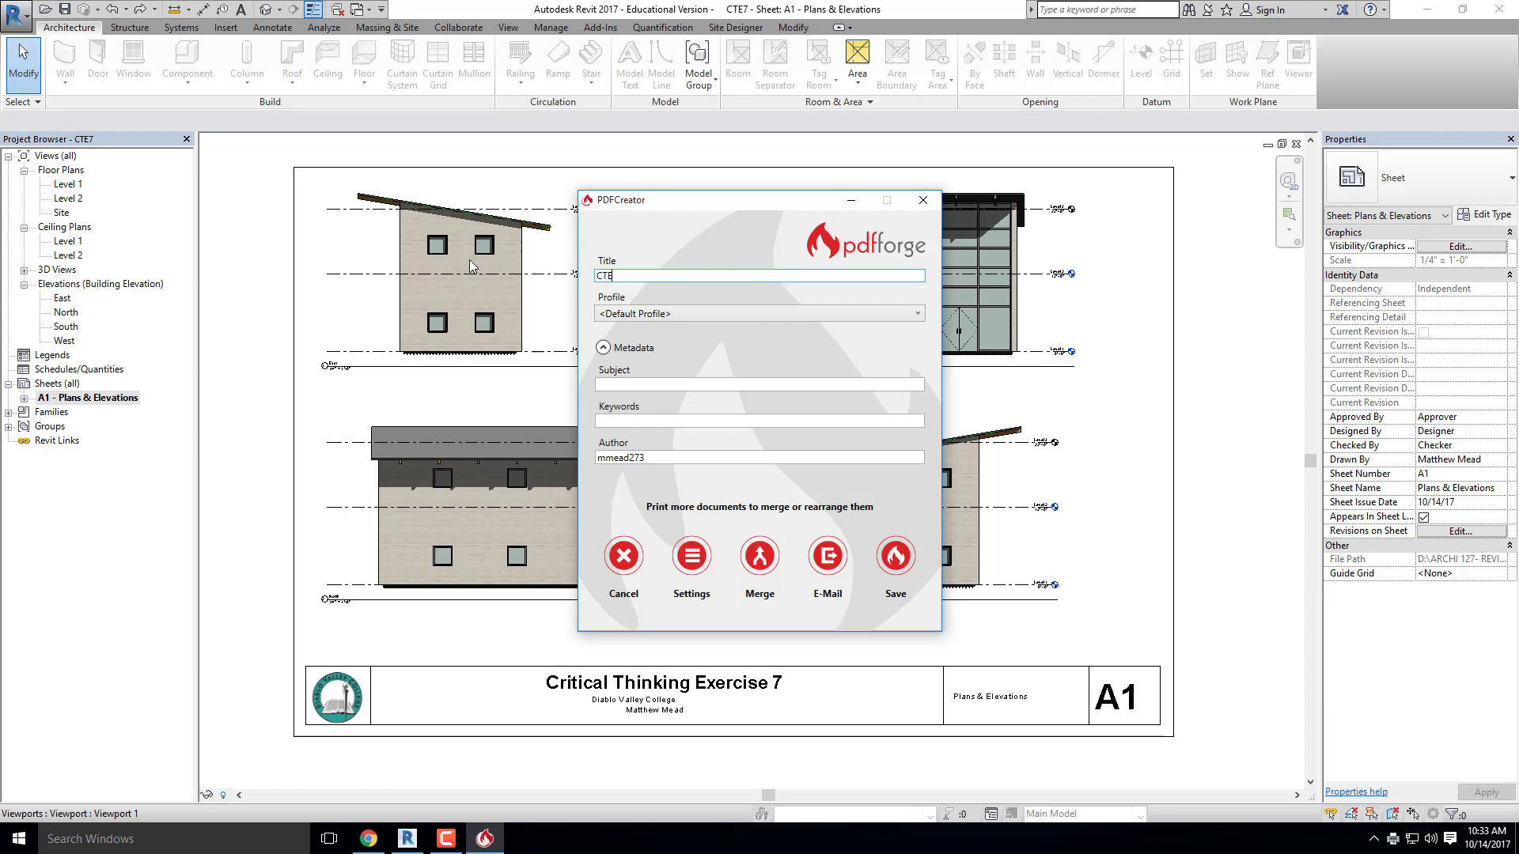
{"action": "type", "text": "E7"}
{"action": "left_click", "coordinate": [895, 557]}
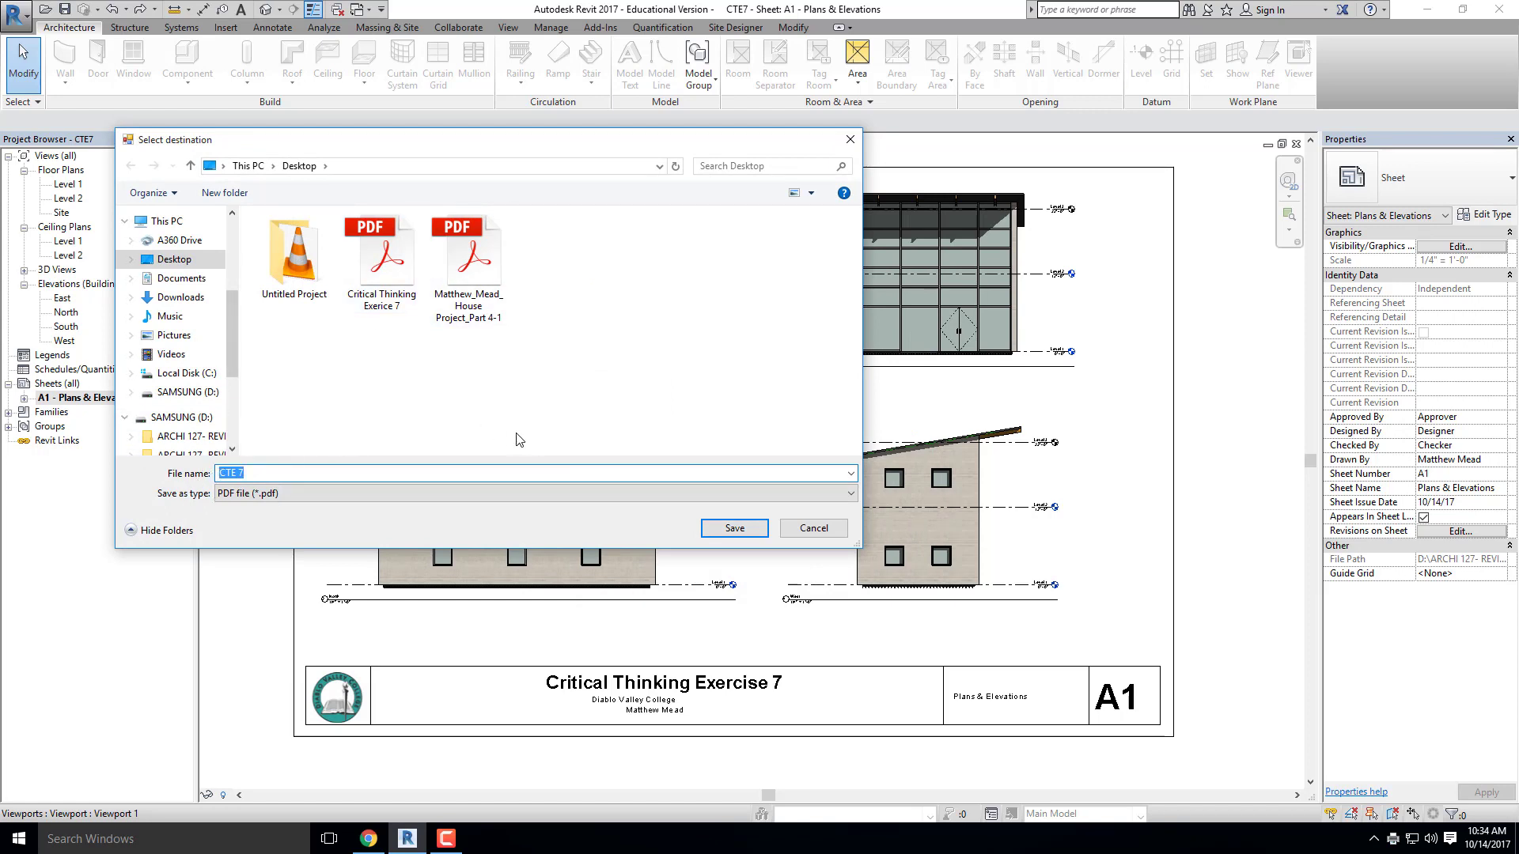
{"action": "left_click", "coordinate": [743, 535]}
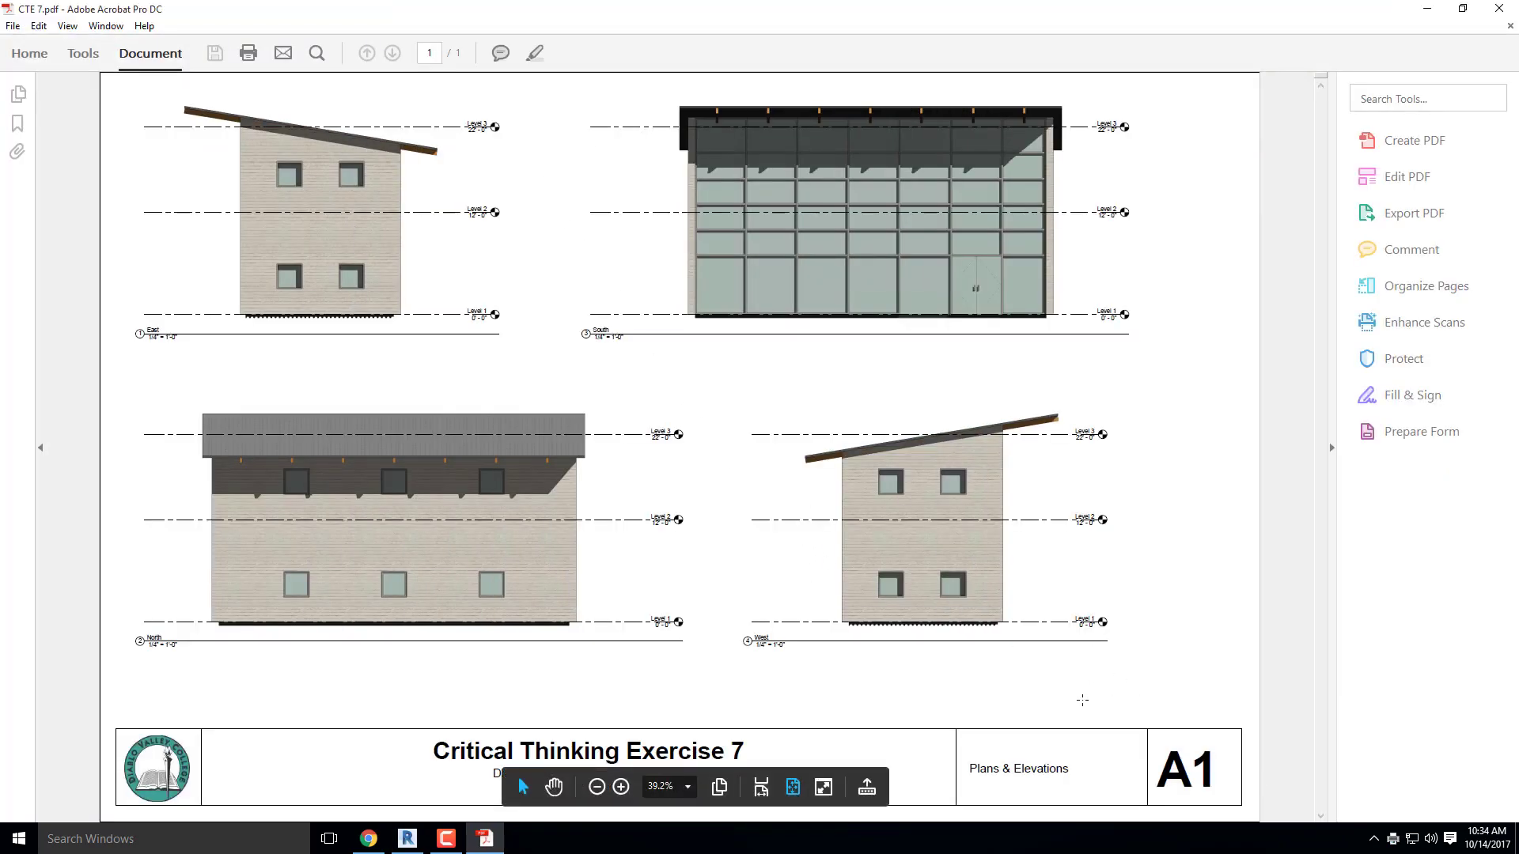
Zoom out in Acrobat to view the whole CTE7 page with four elevations
{"action": "left_click", "coordinate": [596, 786]}
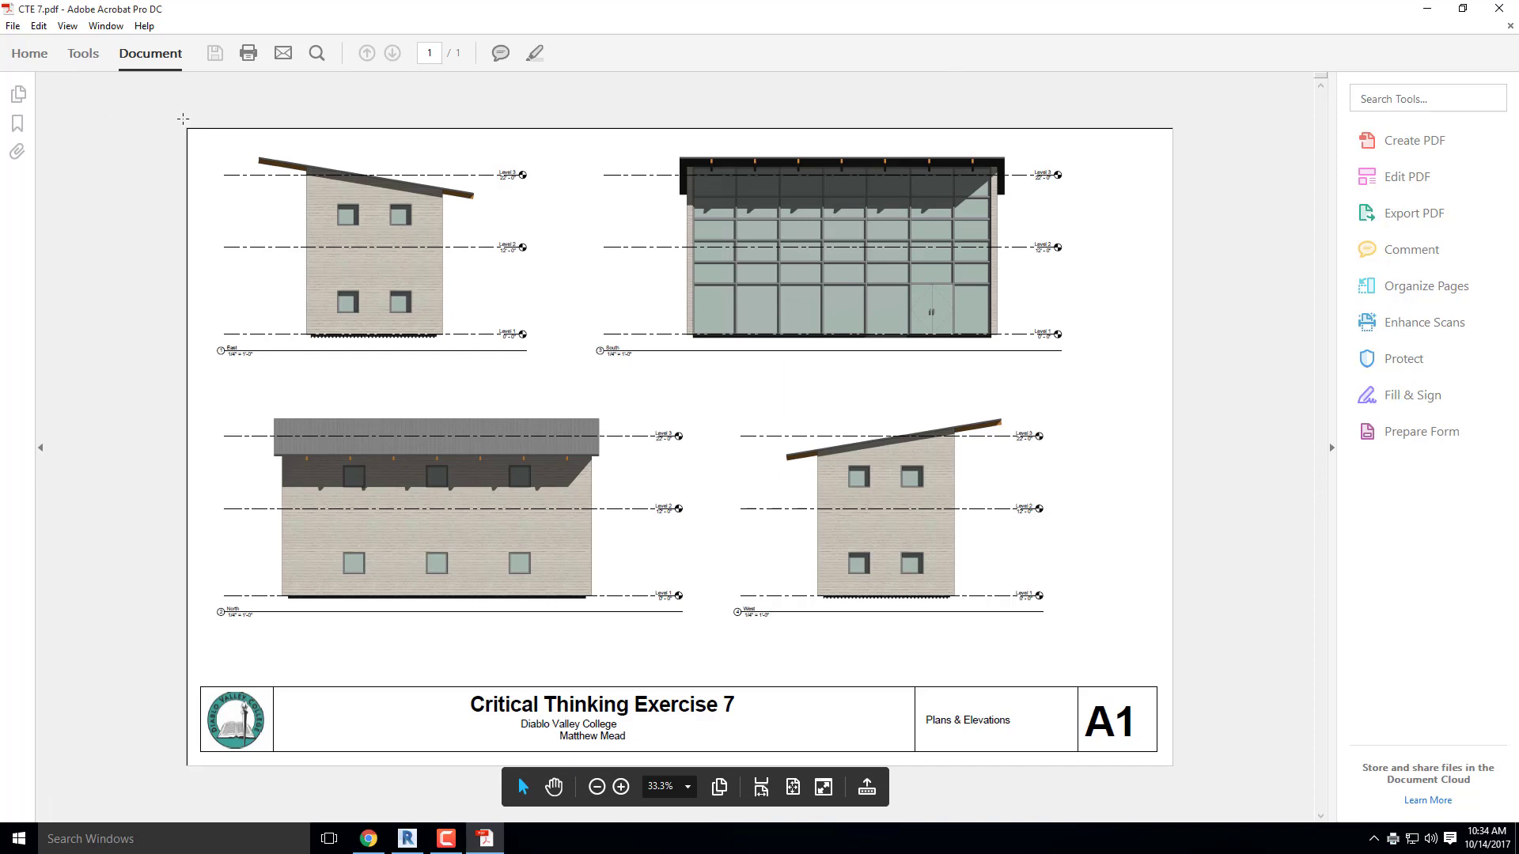
{"action": "mouse_move", "coordinate": [480, 767]}
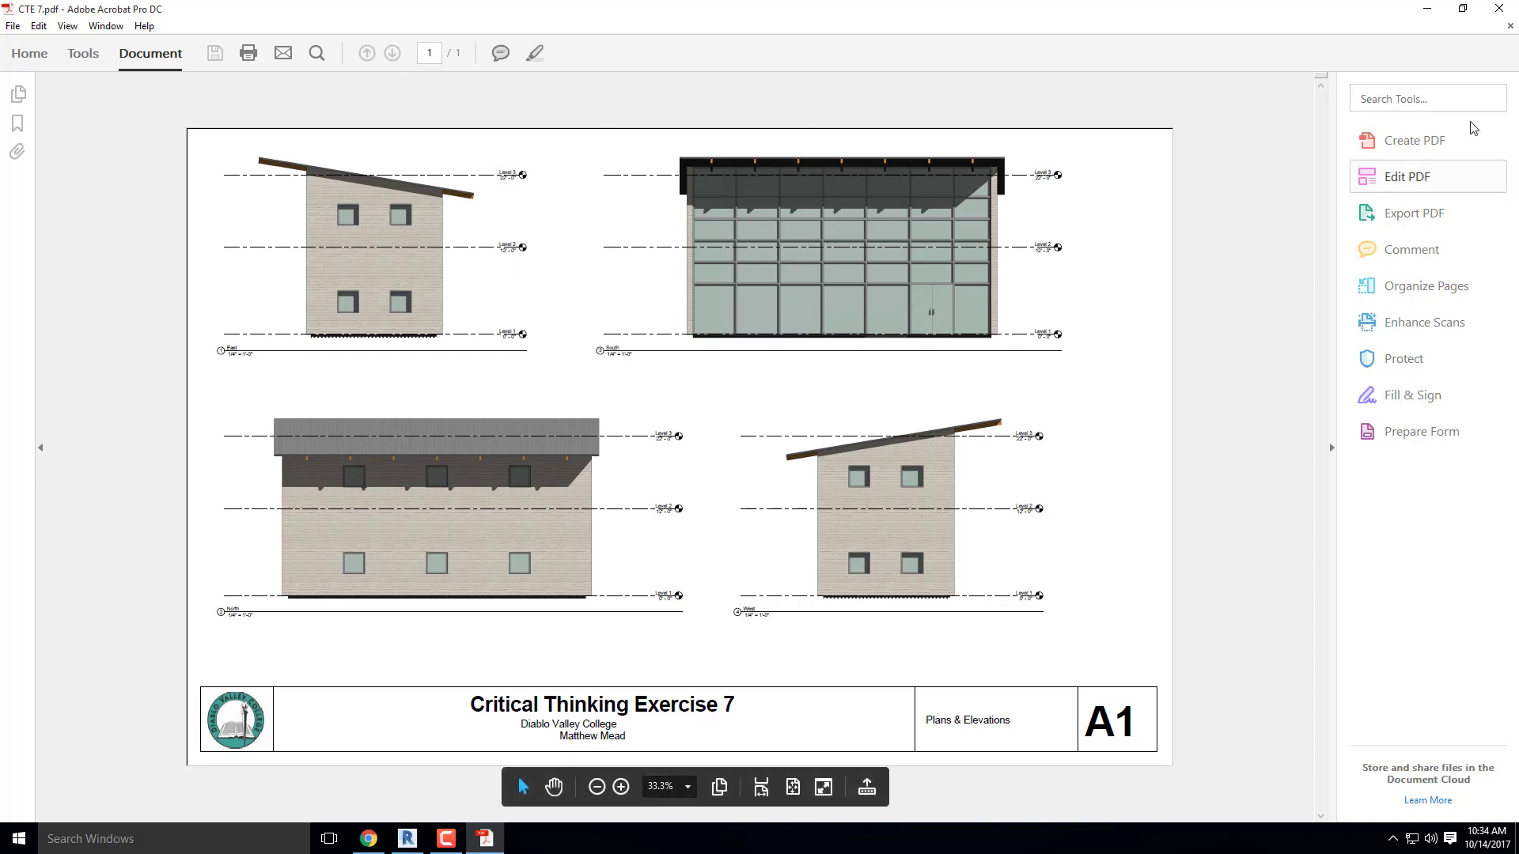
Back in Revit, add sheet A2 with the D 22 x 34 DVC titleblock without saving
{"action": "left_click", "coordinate": [1429, 15]}
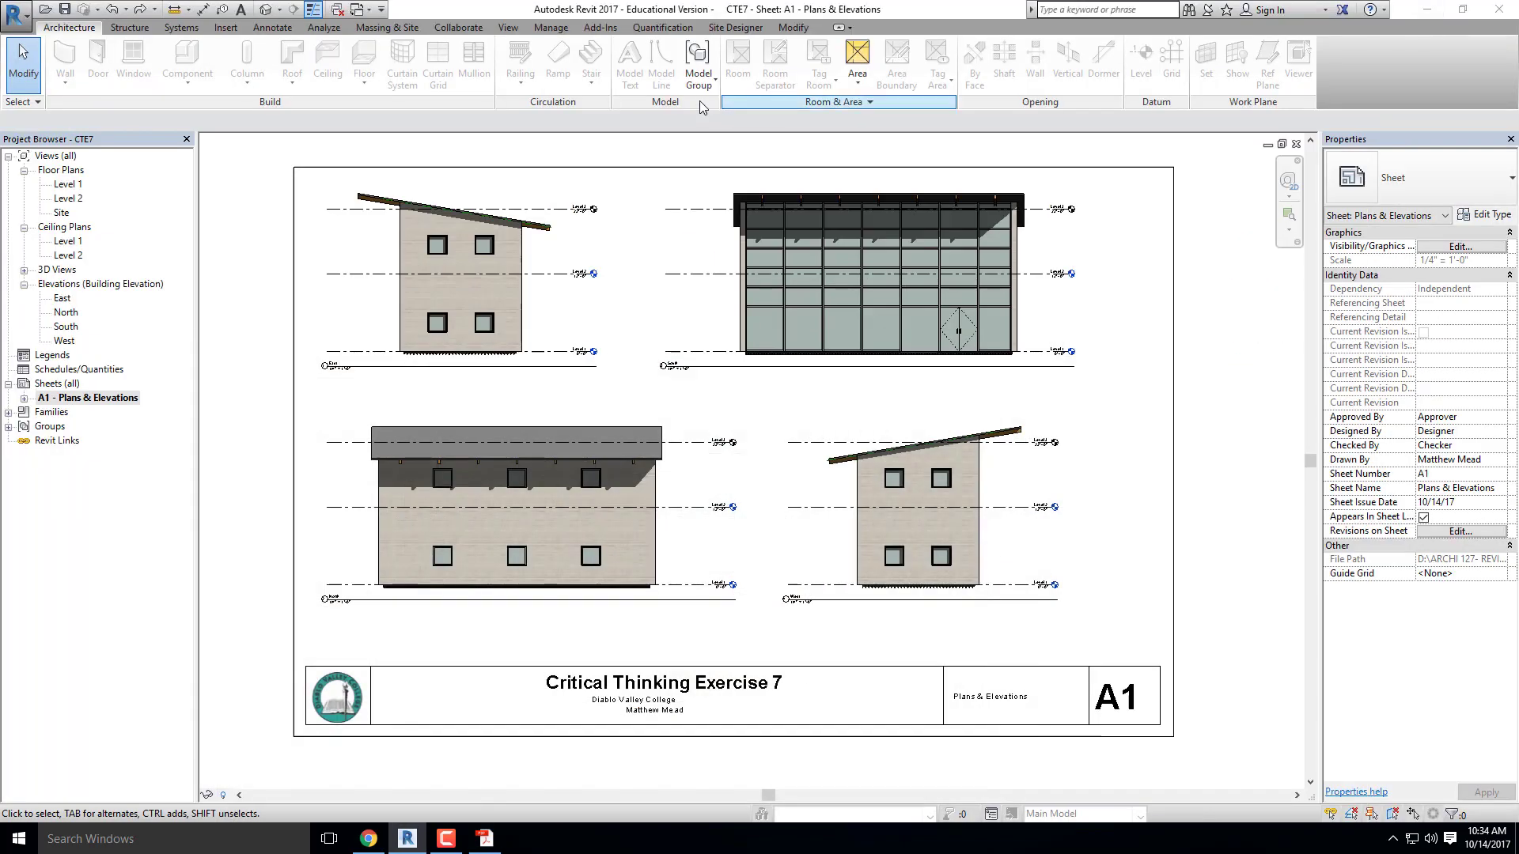
{"action": "left_click", "coordinate": [49, 386]}
{"action": "right_click", "coordinate": [50, 390]}
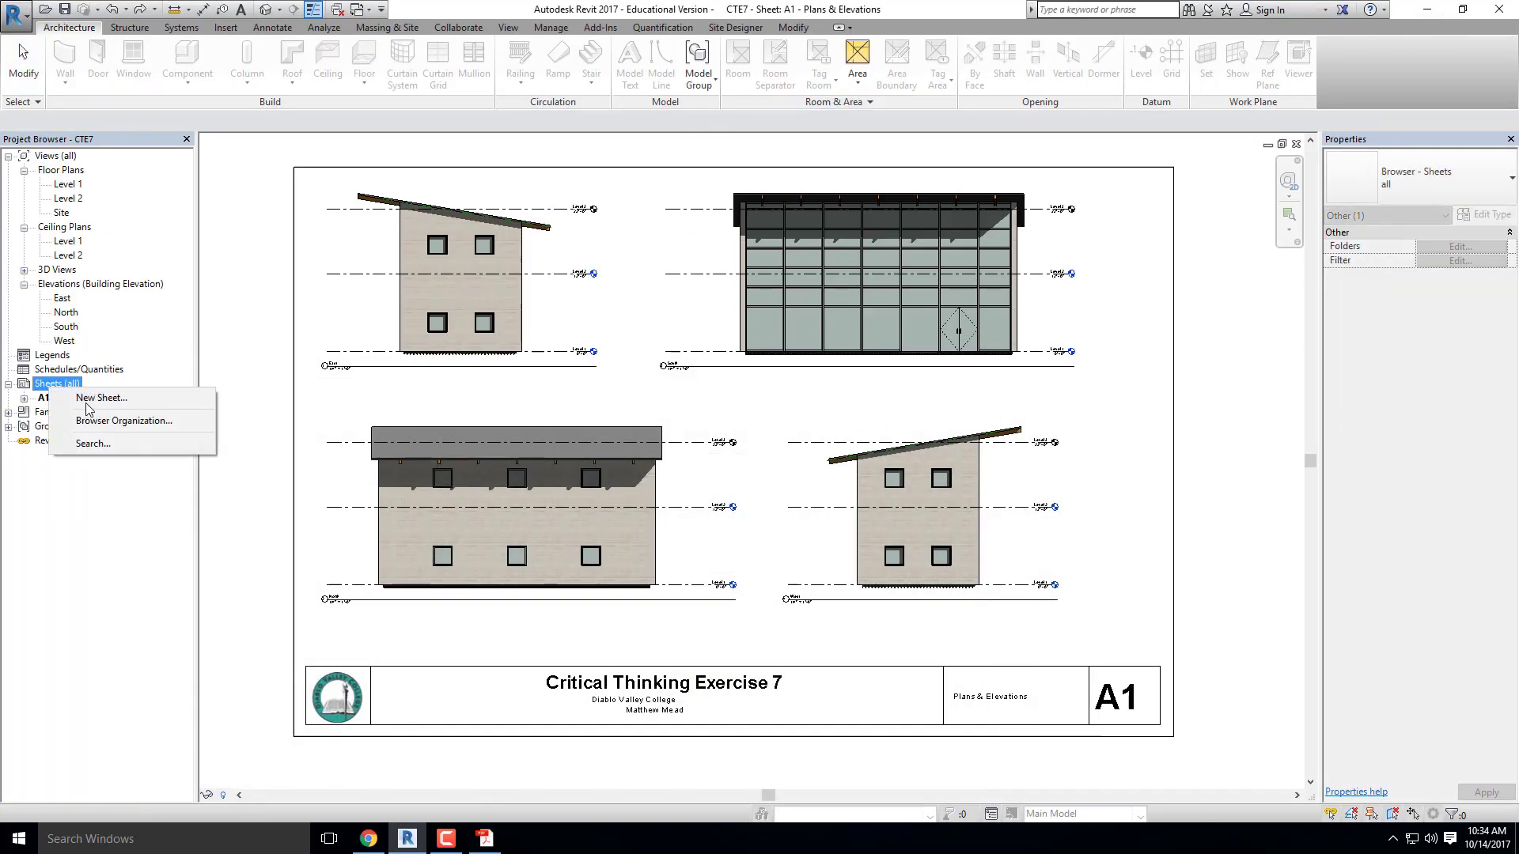
{"action": "left_click", "coordinate": [87, 401]}
{"action": "left_click", "coordinate": [865, 480]}
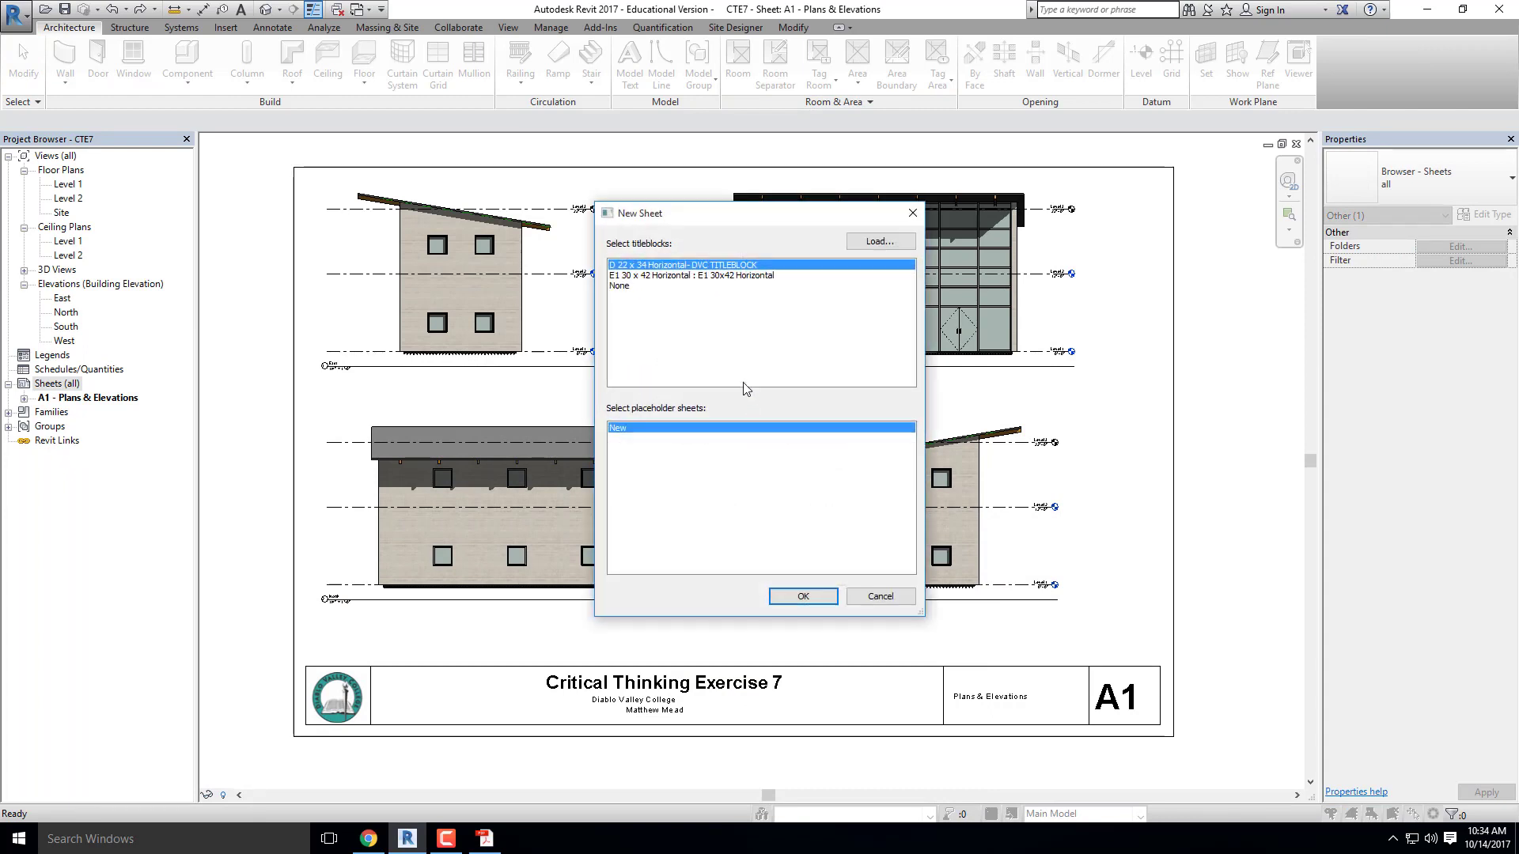
{"action": "left_click", "coordinate": [730, 276]}
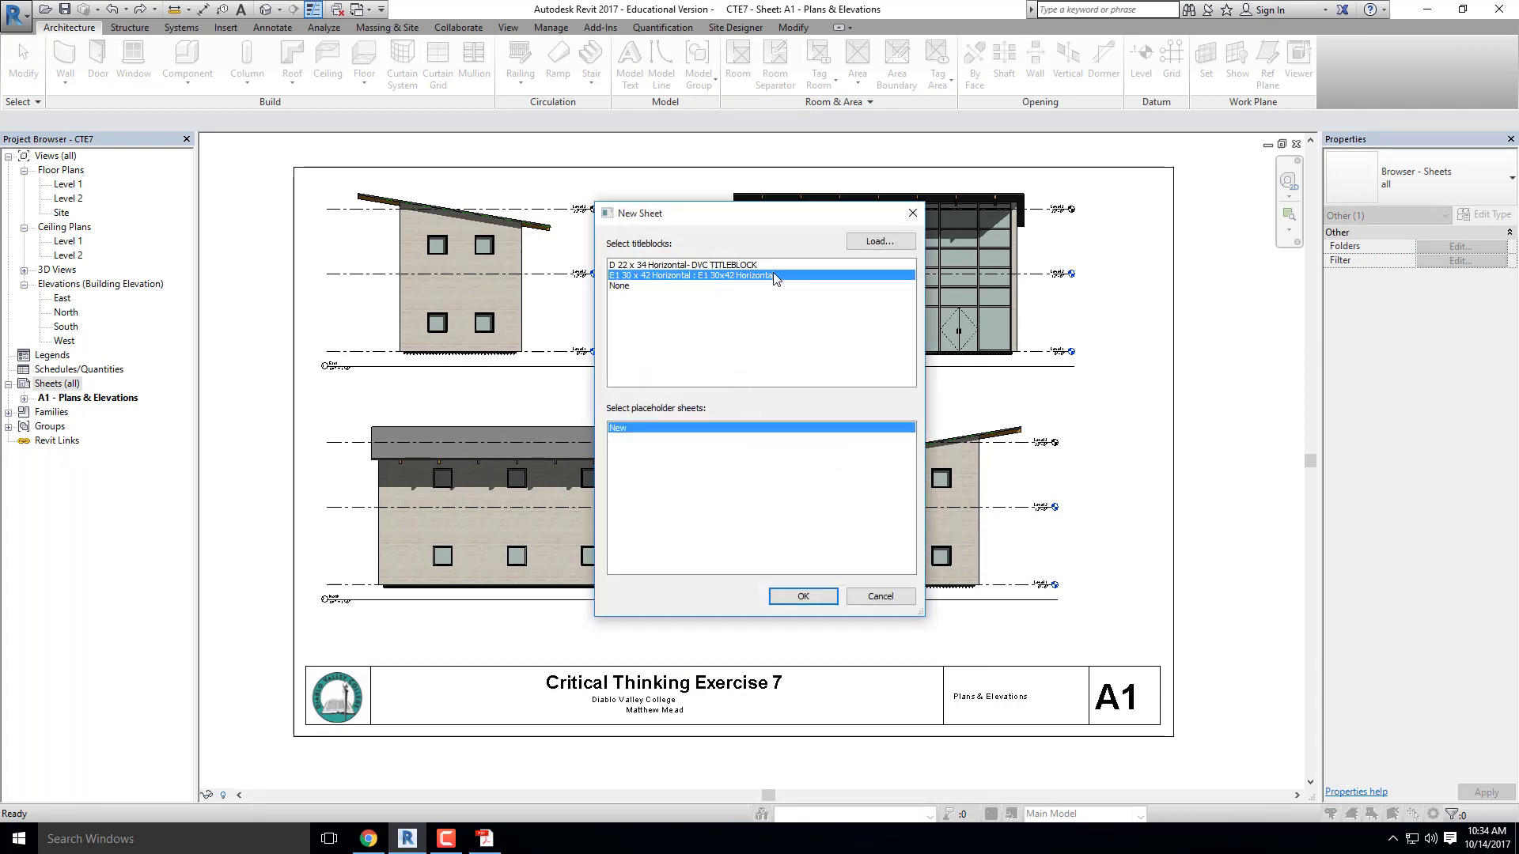
{"action": "left_click", "coordinate": [750, 265]}
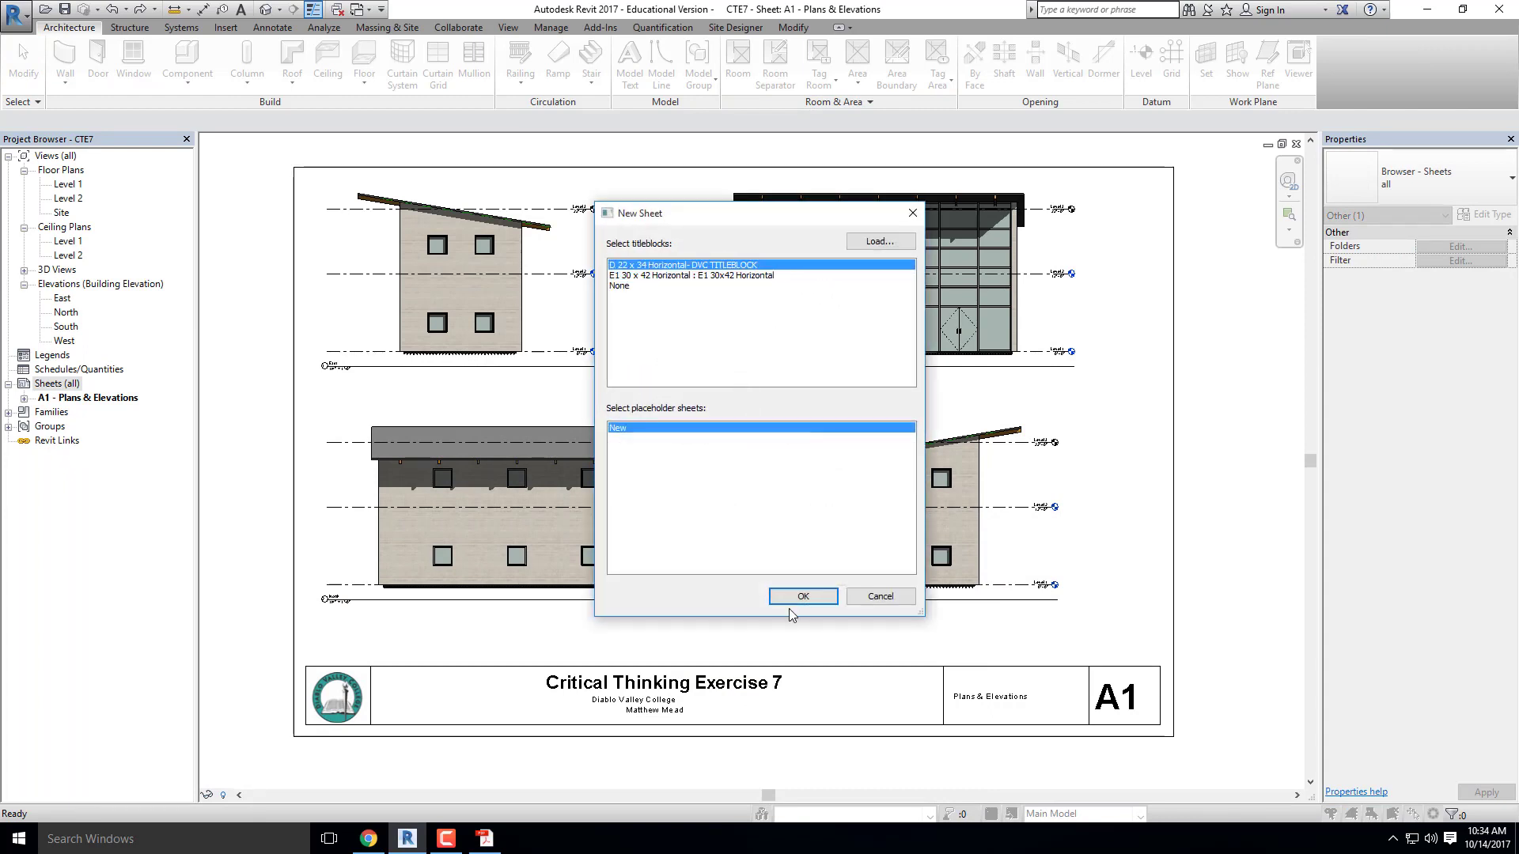
Add sheets A3, A4 and A5 using the DVC titleblock
{"action": "right_click", "coordinate": [69, 386]}
{"action": "left_click", "coordinate": [119, 400]}
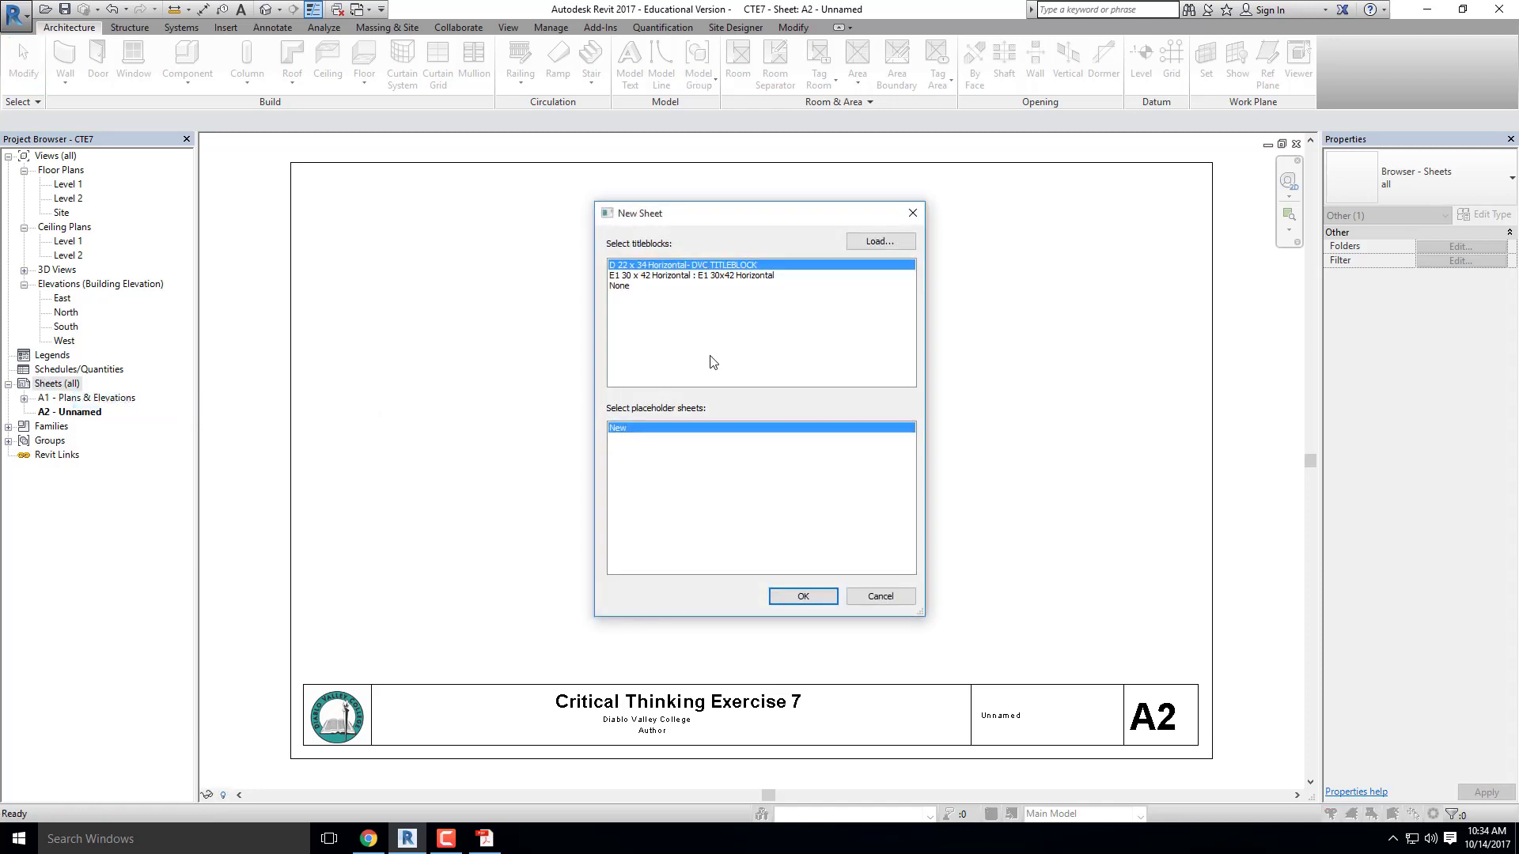
{"action": "left_click", "coordinate": [783, 595]}
{"action": "left_click", "coordinate": [61, 386]}
{"action": "right_click", "coordinate": [61, 385]}
{"action": "left_click", "coordinate": [146, 391]}
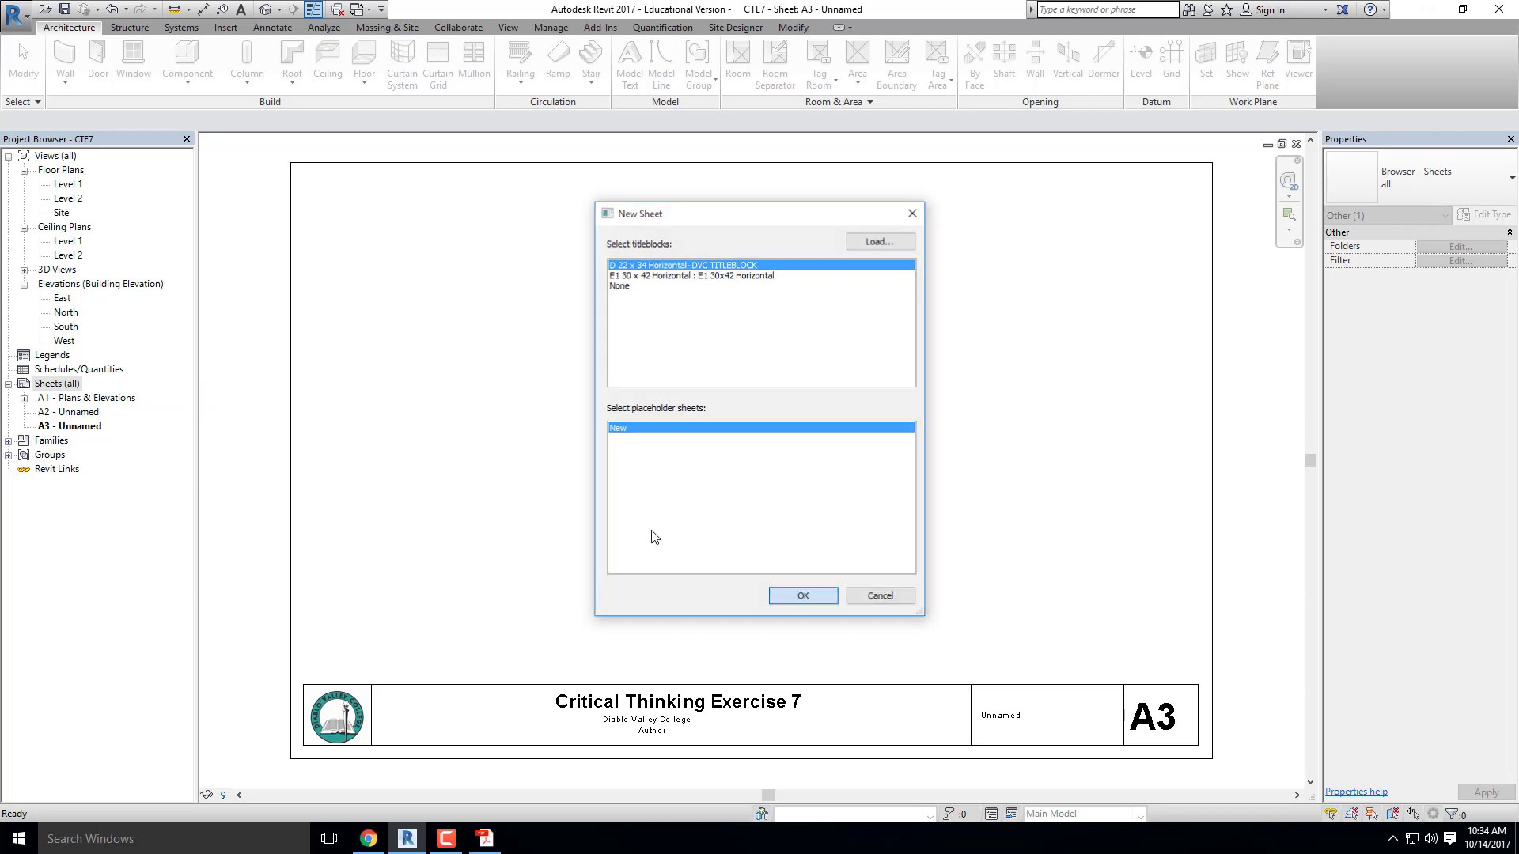
{"action": "left_click", "coordinate": [802, 594]}
{"action": "right_click", "coordinate": [61, 385]}
{"action": "left_click", "coordinate": [168, 392]}
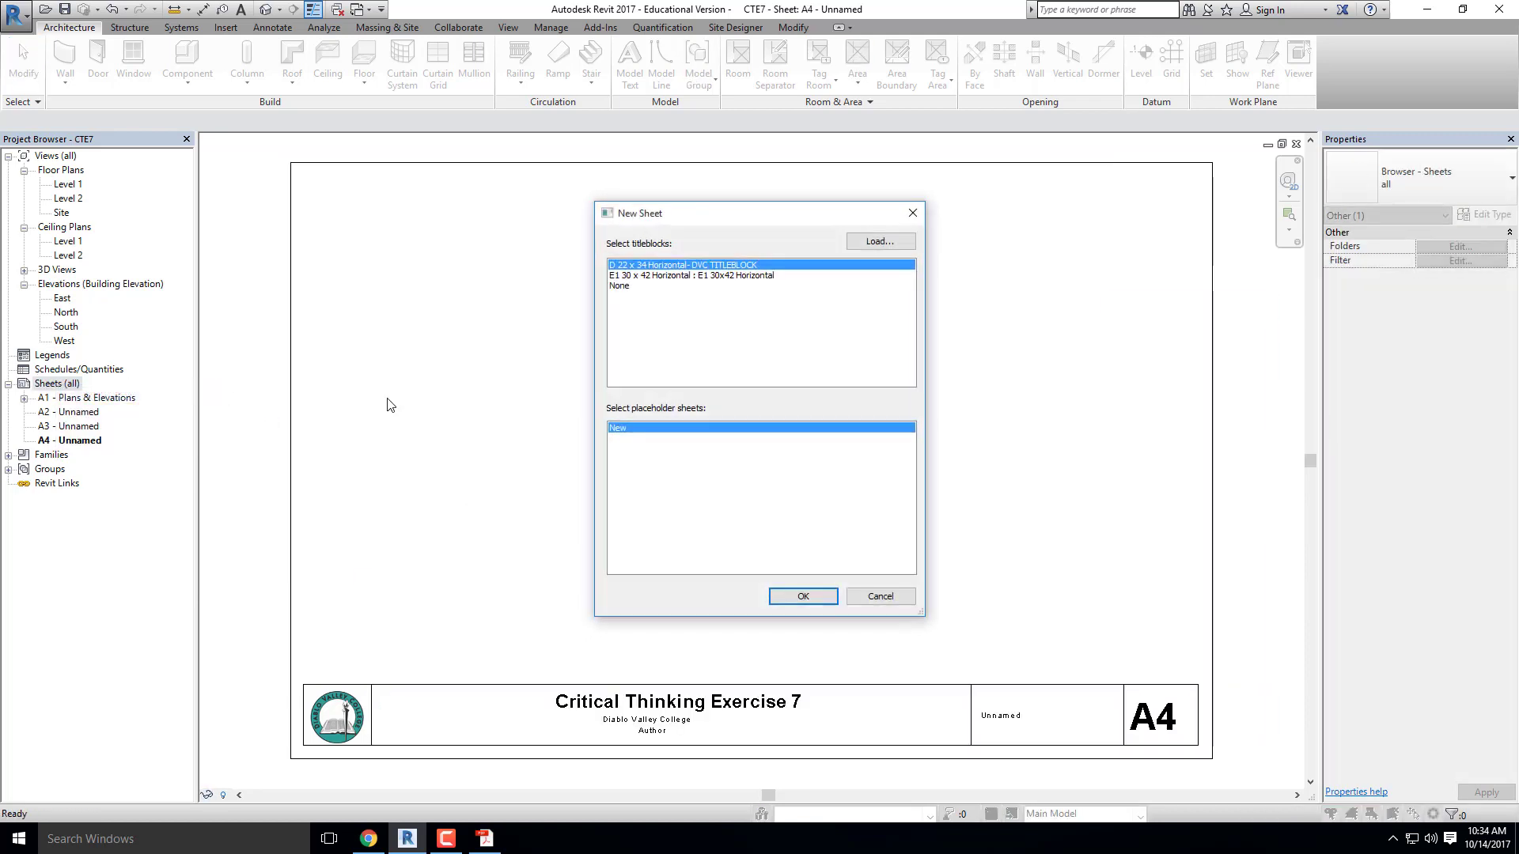
{"action": "left_click", "coordinate": [803, 595]}
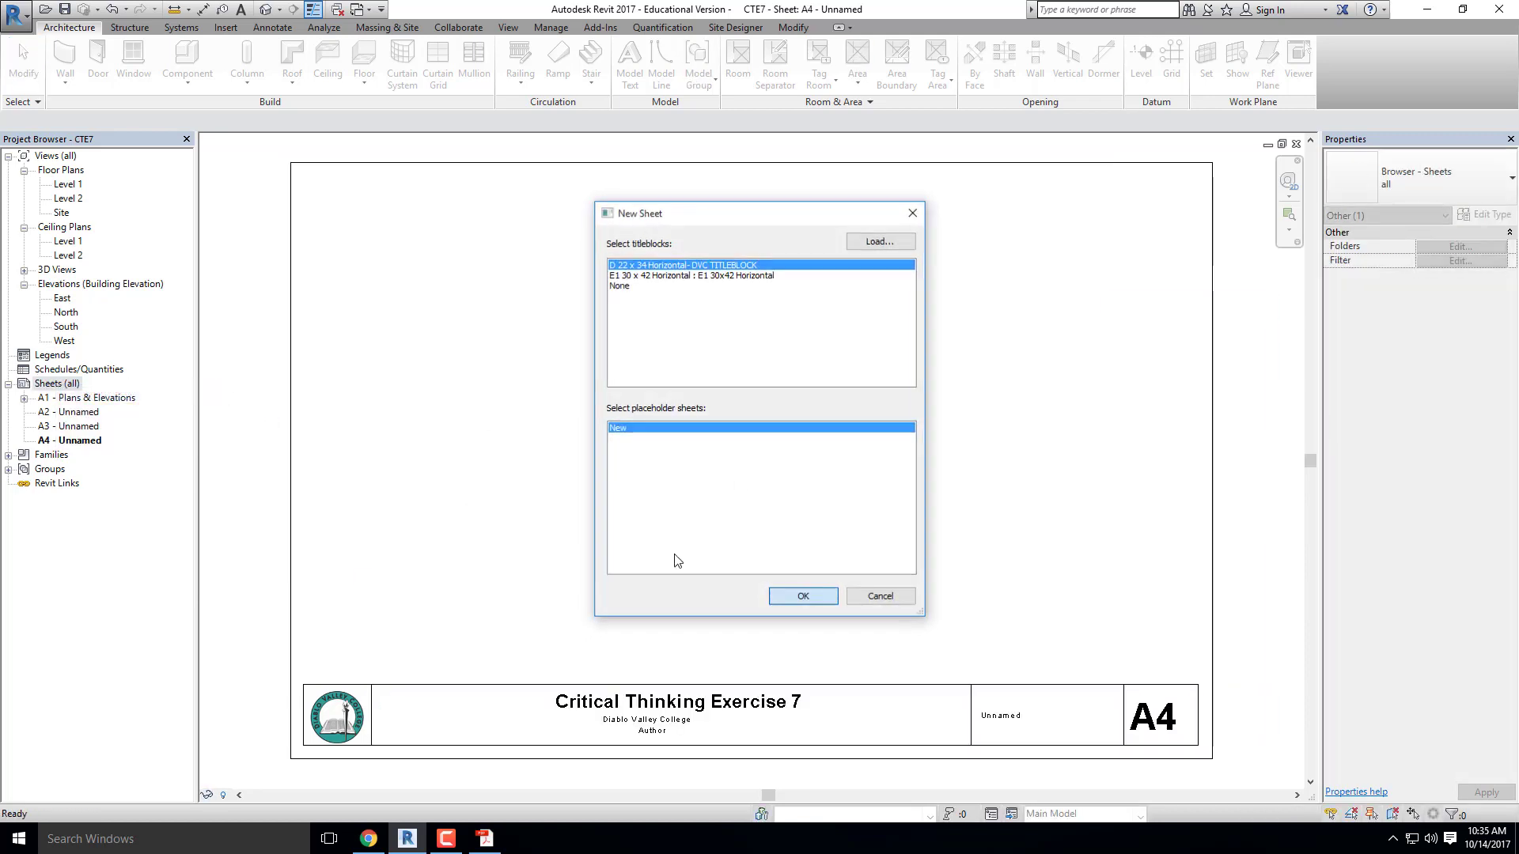
Add sheets A6 and A7 using the DVC titleblock
{"action": "left_click", "coordinate": [60, 383]}
{"action": "right_click", "coordinate": [61, 385]}
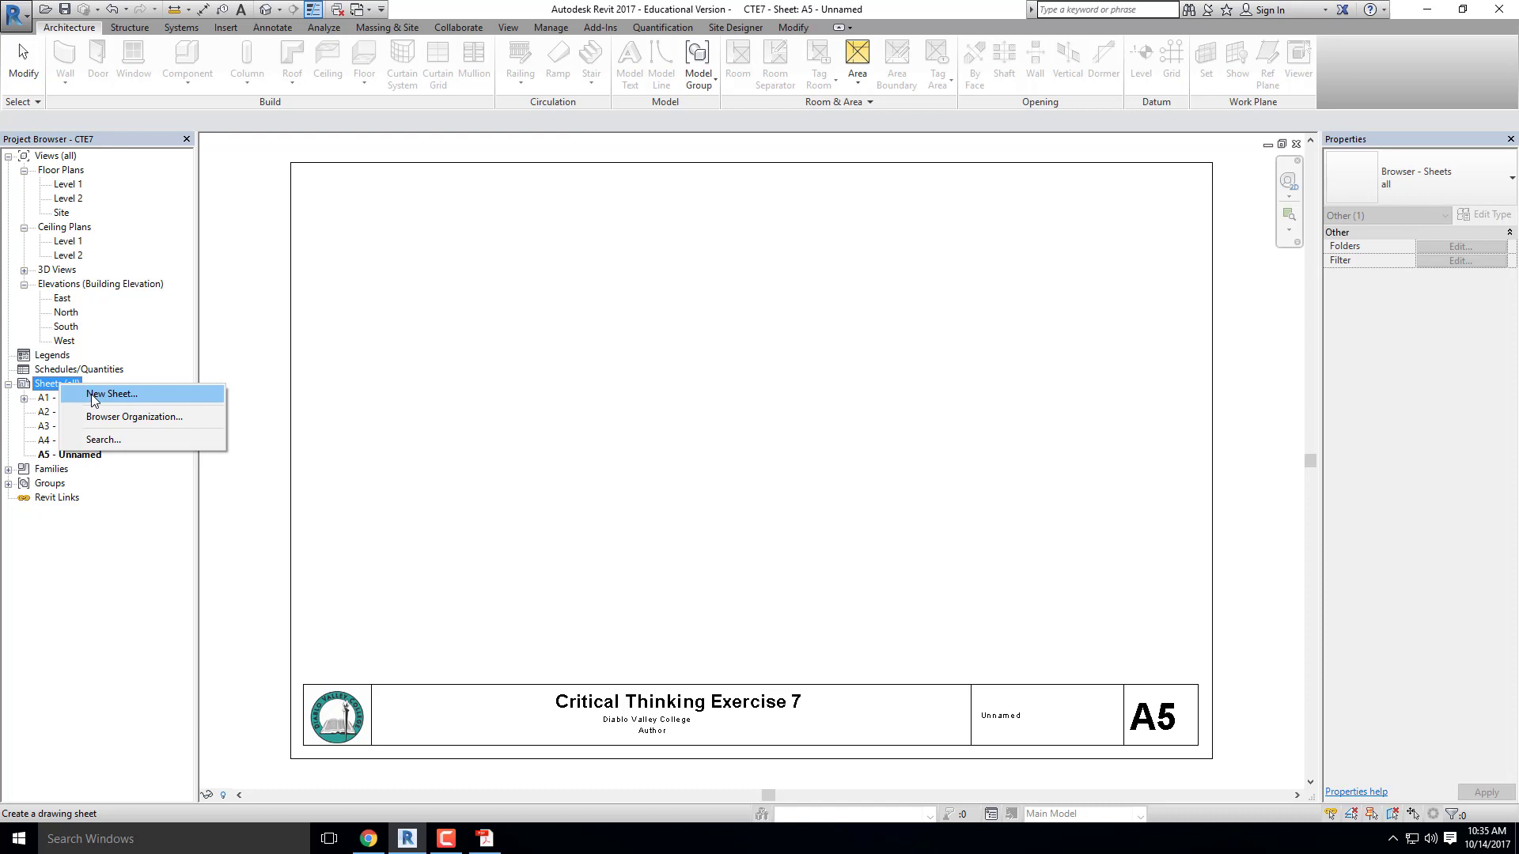
{"action": "left_click", "coordinate": [93, 396]}
{"action": "left_click", "coordinate": [798, 594]}
{"action": "right_click", "coordinate": [49, 384]}
{"action": "left_click", "coordinate": [87, 394]}
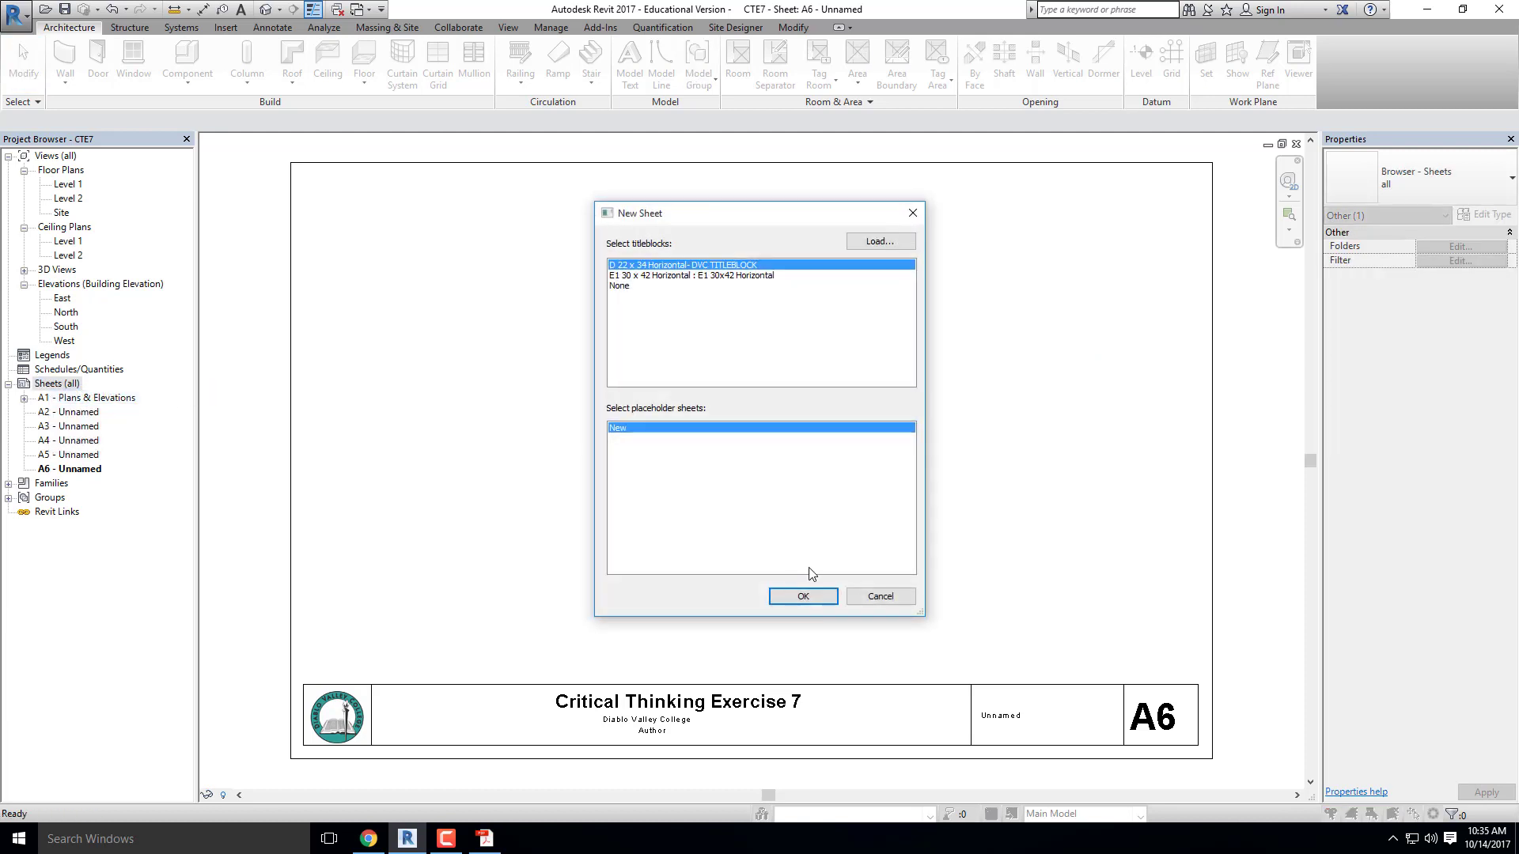
{"action": "left_click", "coordinate": [802, 595]}
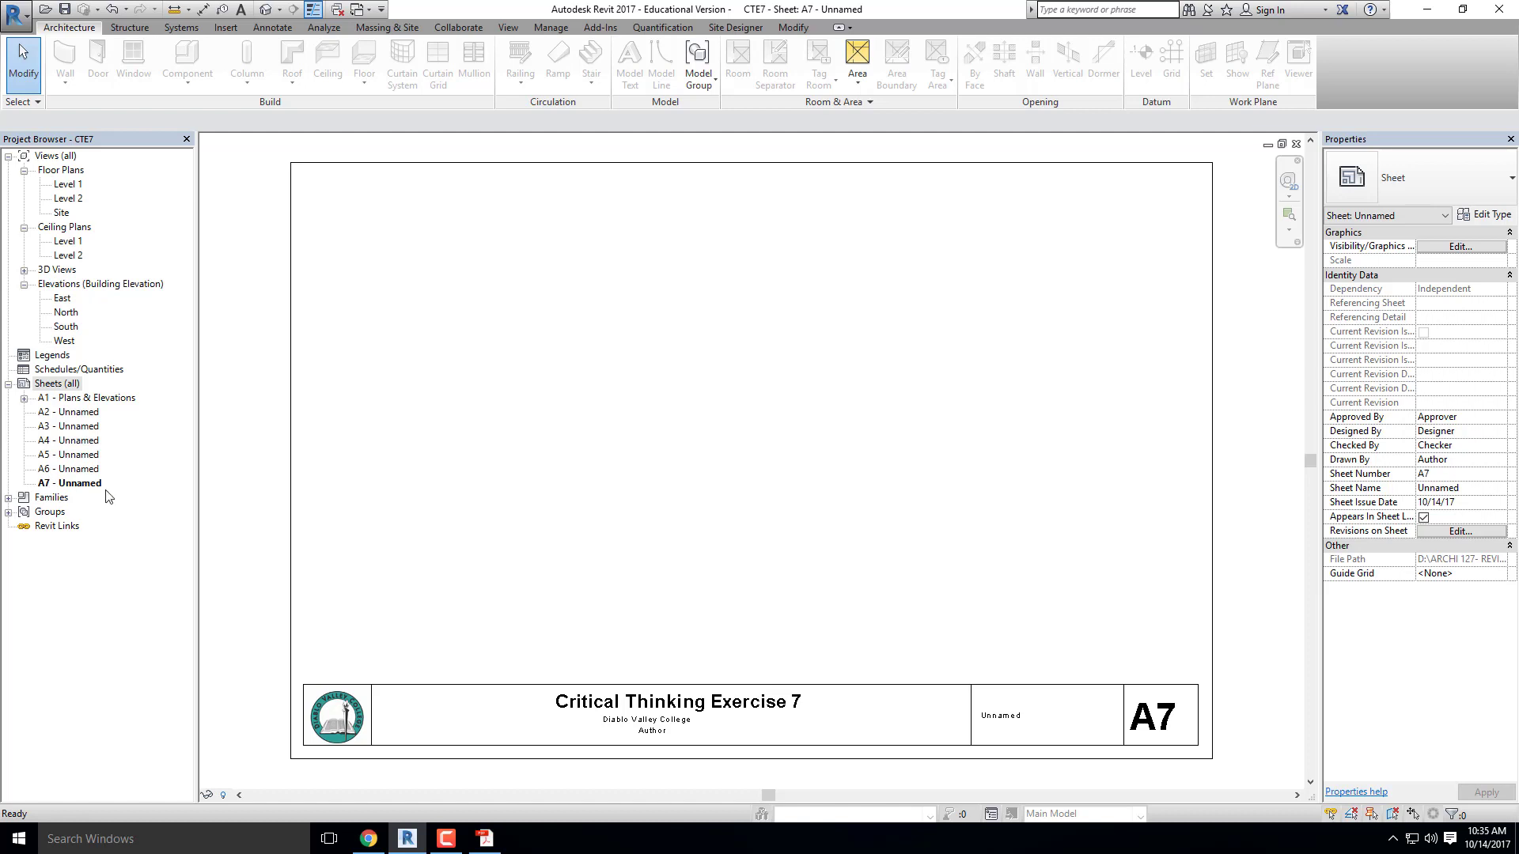
{"action": "left_click", "coordinate": [16, 14]}
Set the print range to Selected views/sheets and open the View/Sheet Set list
{"action": "left_click", "coordinate": [51, 391]}
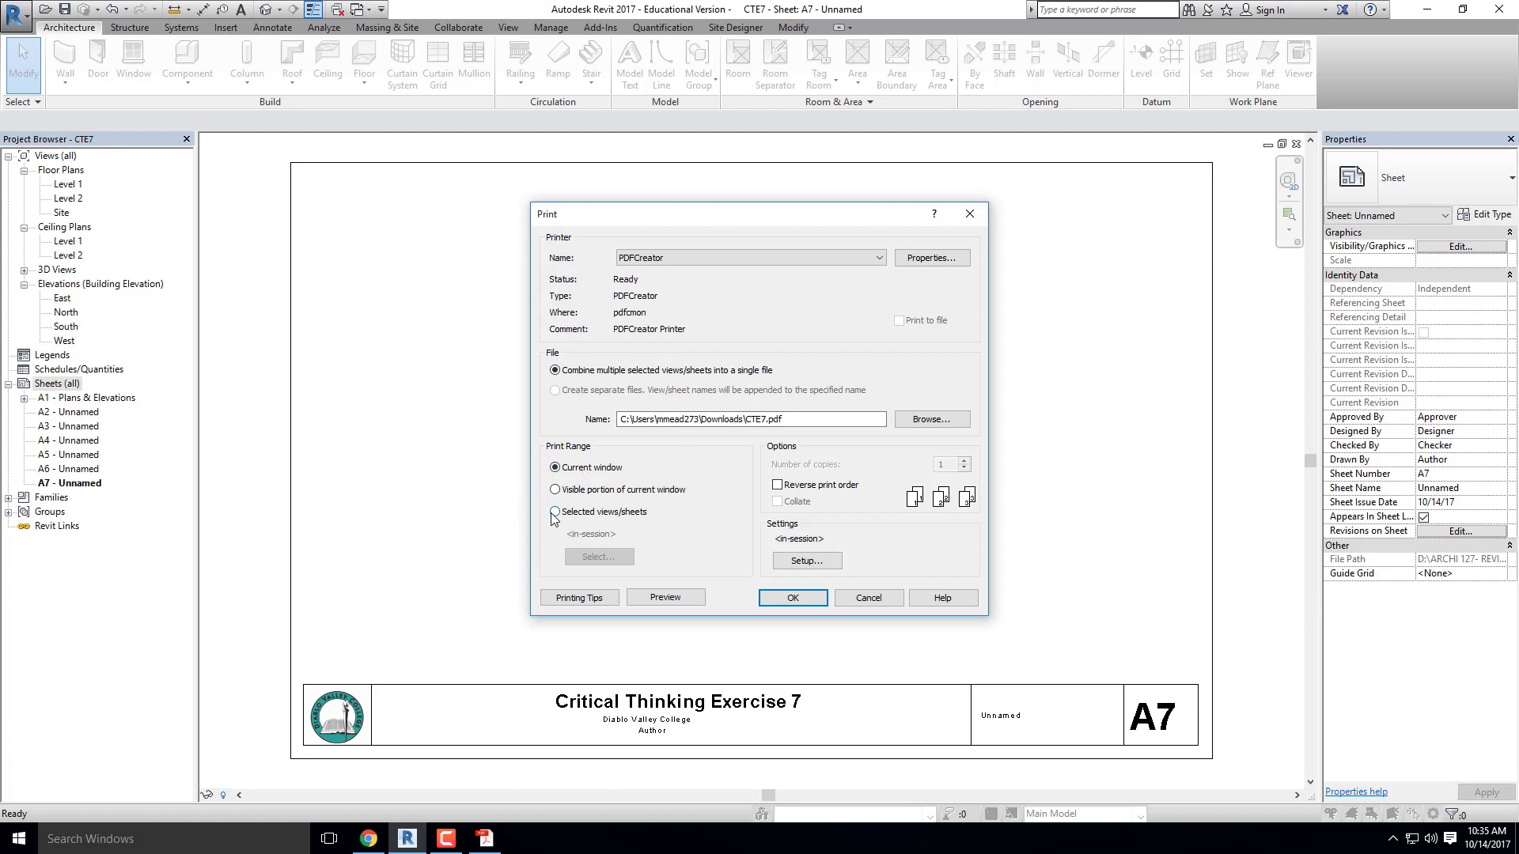
{"action": "left_click", "coordinate": [554, 513]}
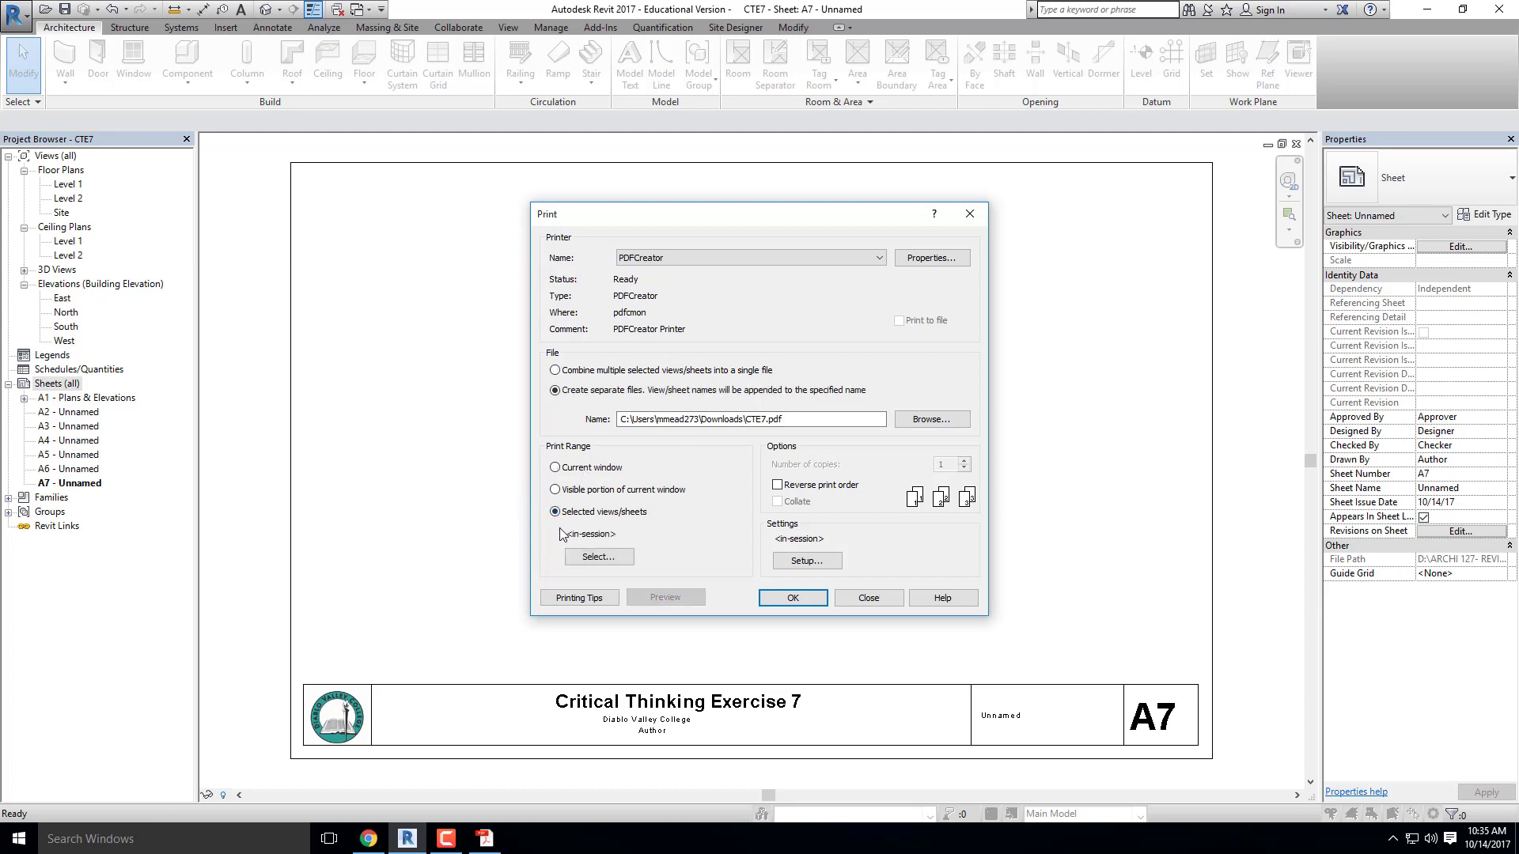
{"action": "left_click", "coordinate": [615, 558]}
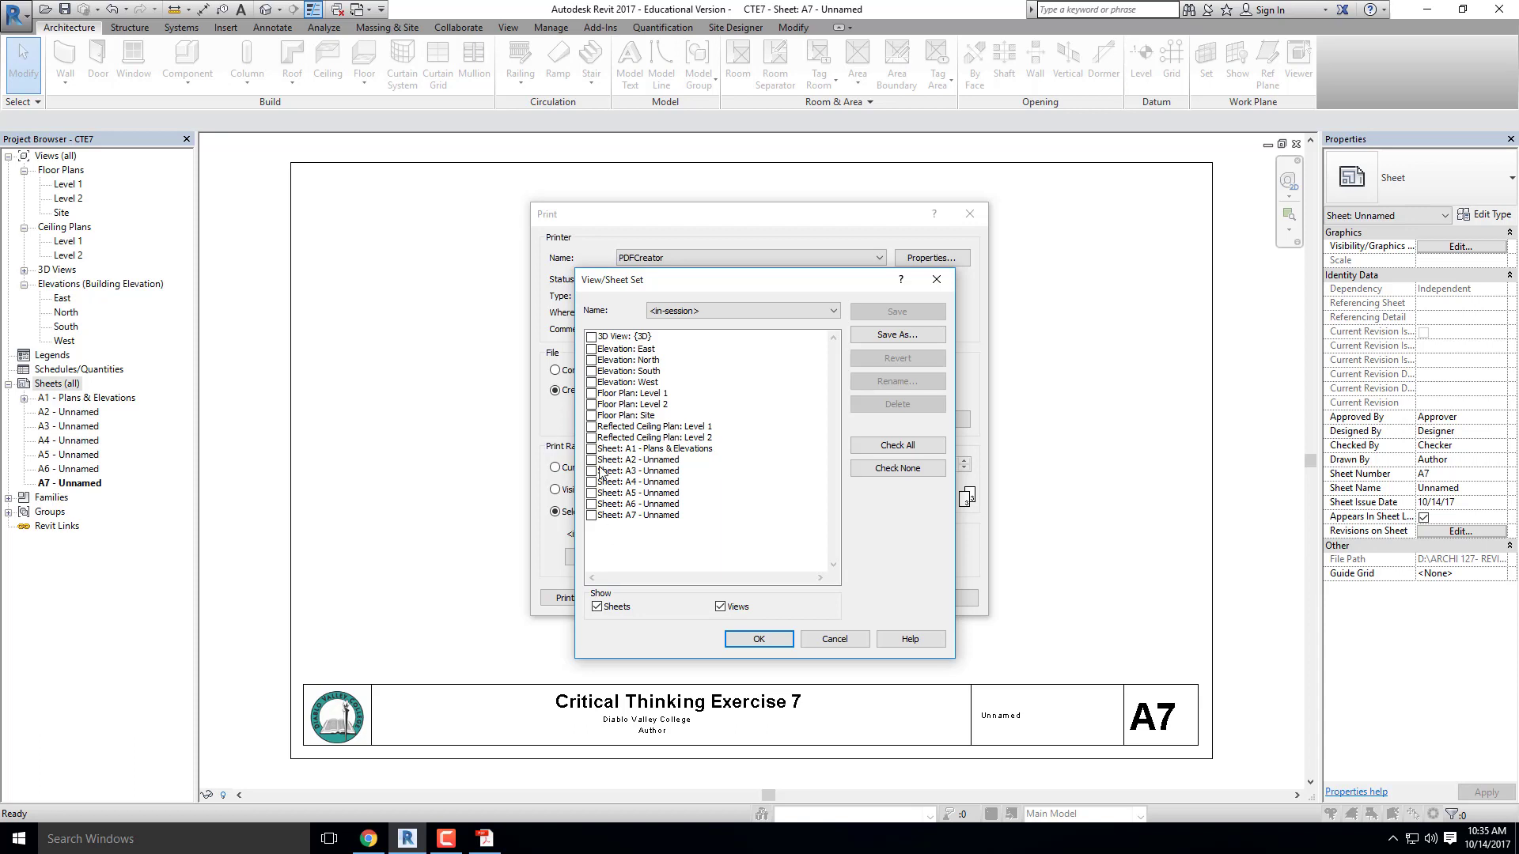
Tick sheets A1 through A7 in the View/Sheet Set list
{"action": "left_click", "coordinate": [590, 449]}
{"action": "left_click", "coordinate": [591, 458]}
{"action": "left_click", "coordinate": [590, 469]}
{"action": "left_click", "coordinate": [590, 480]}
{"action": "left_click", "coordinate": [591, 492]}
{"action": "left_click", "coordinate": [591, 502]}
{"action": "left_click", "coordinate": [590, 513]}
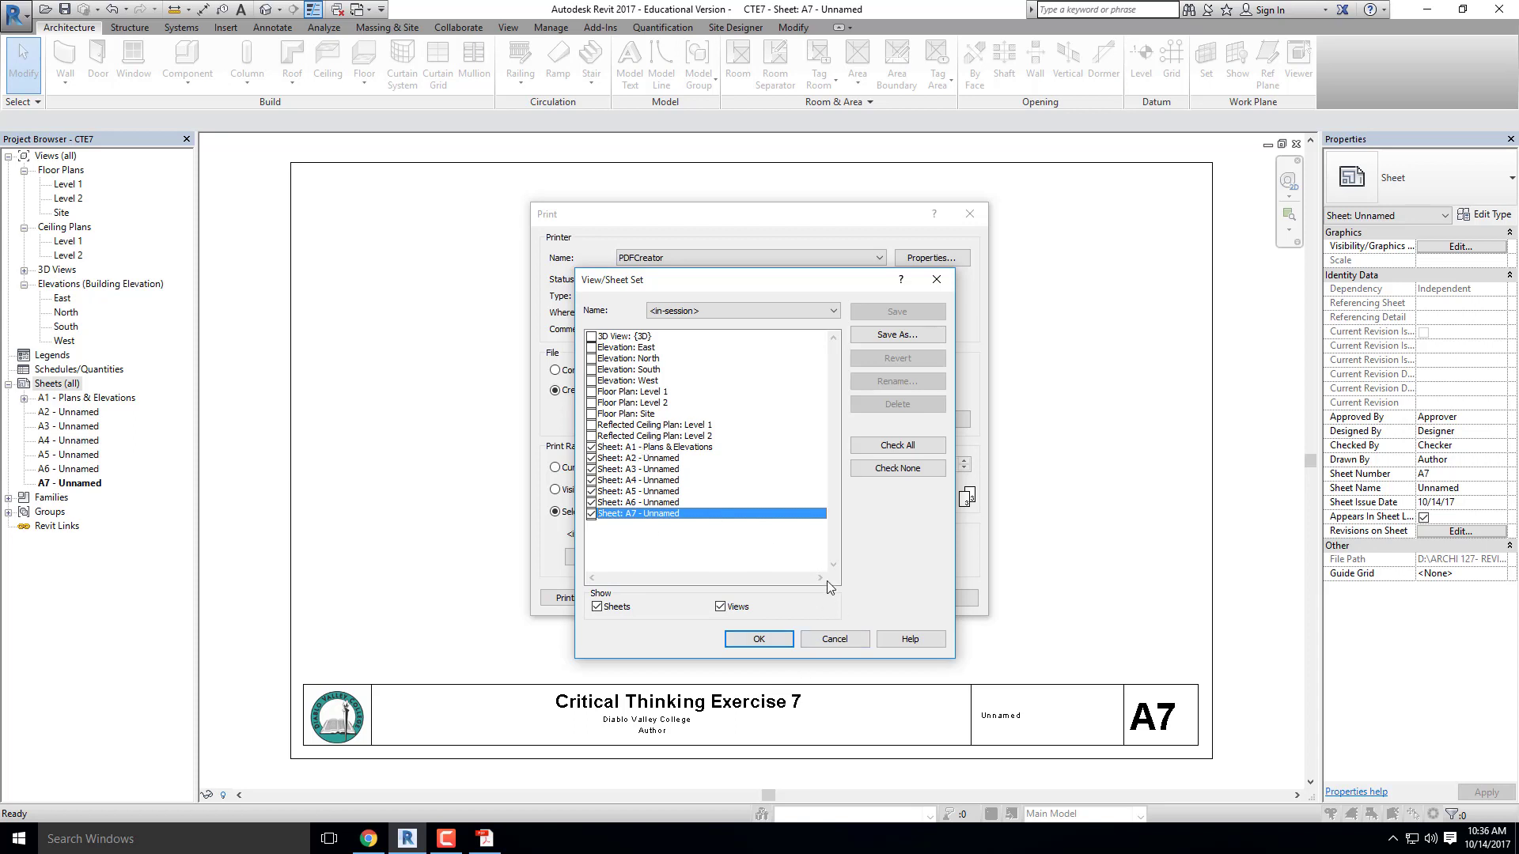
Save the ticked sheets as the 'Mid Term Submission' set and close the picker
{"action": "left_click", "coordinate": [898, 339]}
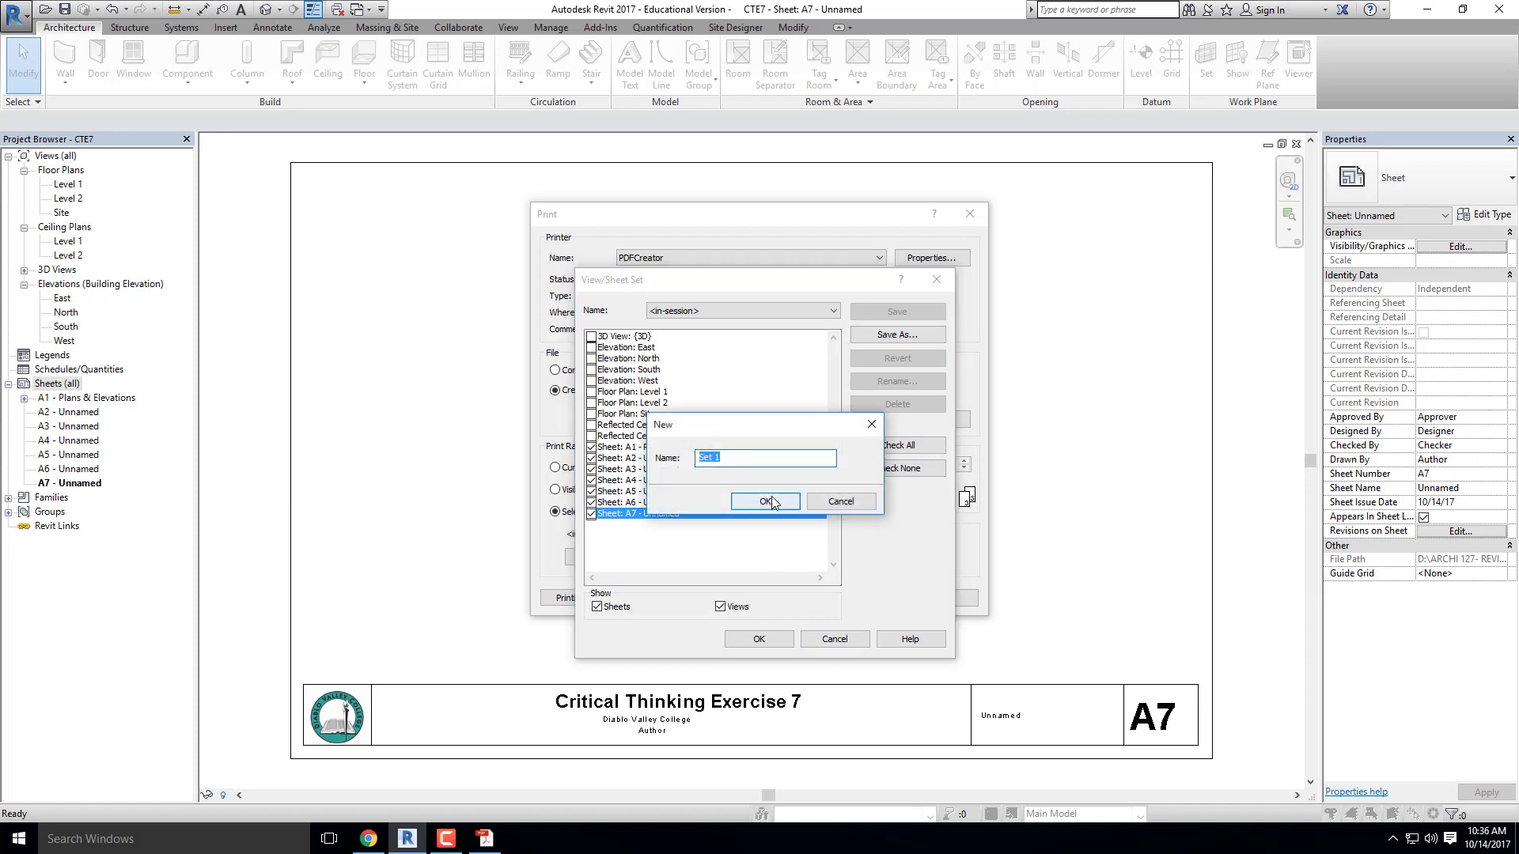
{"action": "type", "text": "Mid Term Submission"}
{"action": "left_click", "coordinate": [779, 501]}
{"action": "left_click", "coordinate": [779, 311]}
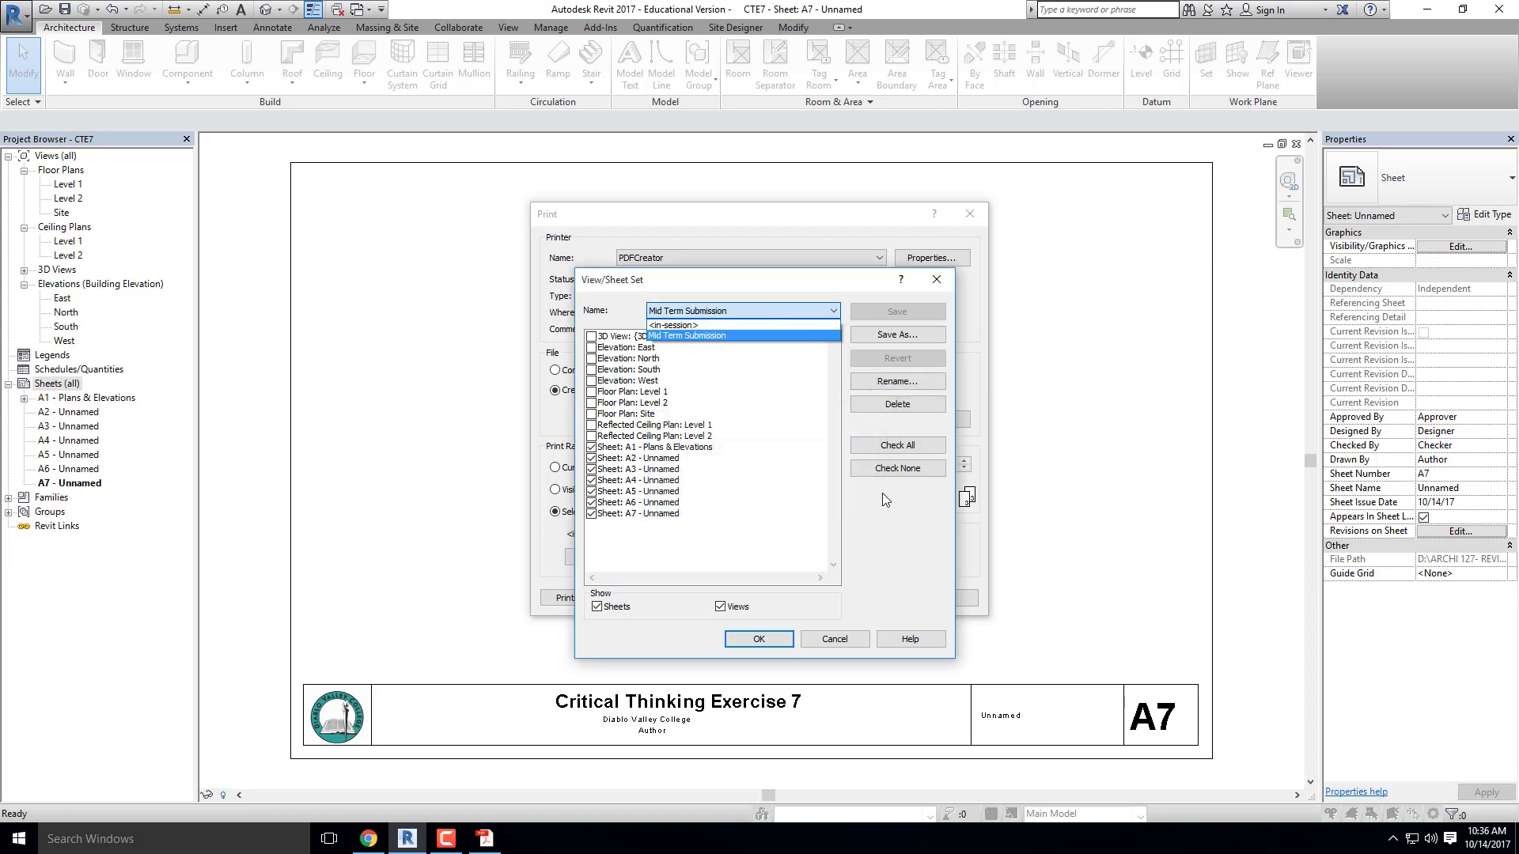
{"action": "left_click", "coordinate": [841, 639]}
Reopen the View/Sheet Set list from the Print dialog and check the saved sets
{"action": "left_click", "coordinate": [838, 641]}
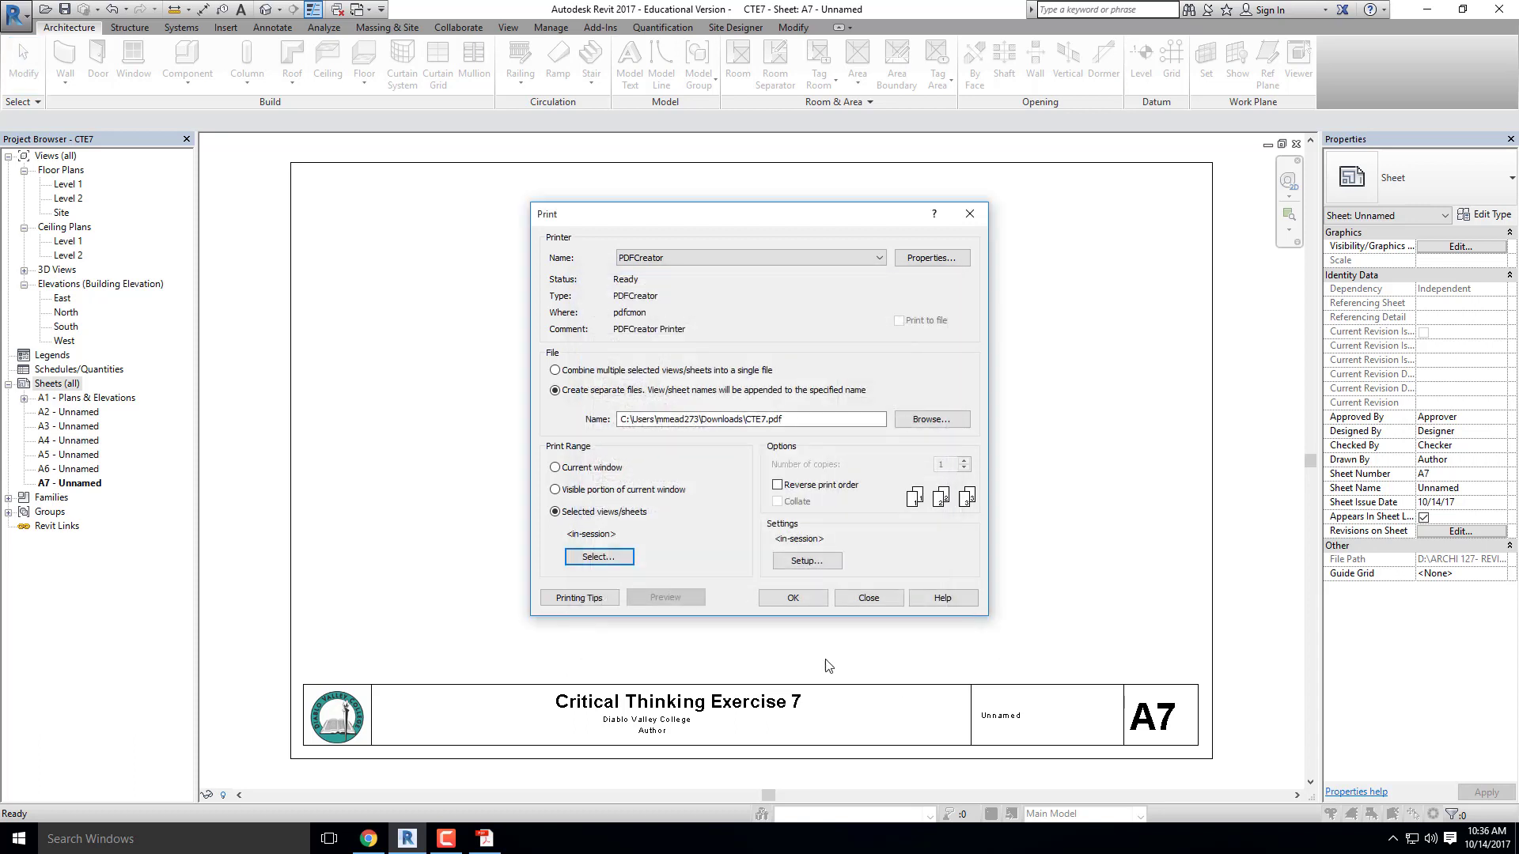
{"action": "left_click", "coordinate": [599, 558]}
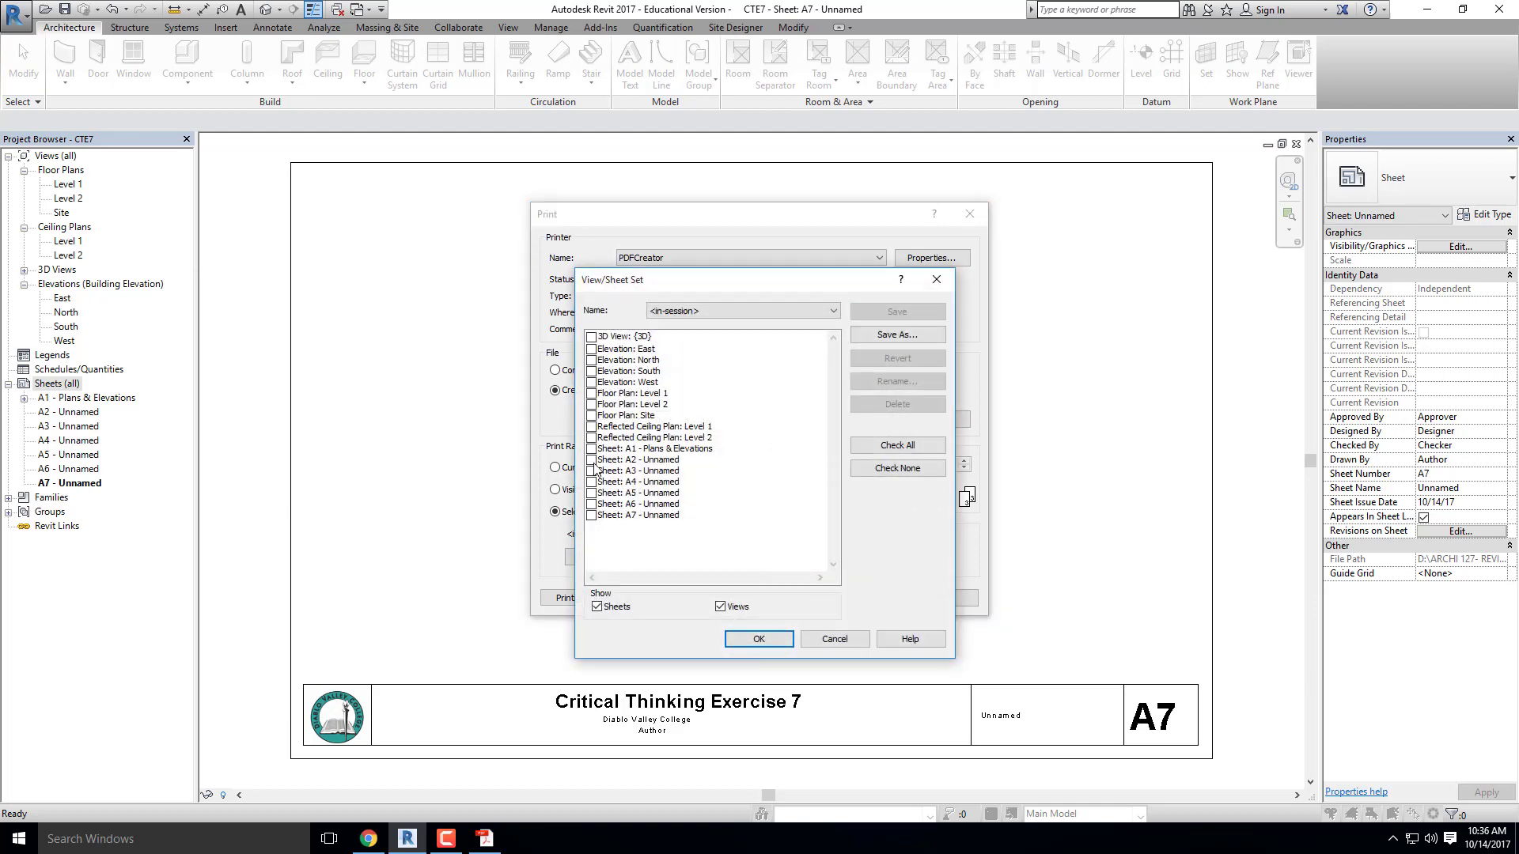
{"action": "left_click", "coordinate": [707, 309]}
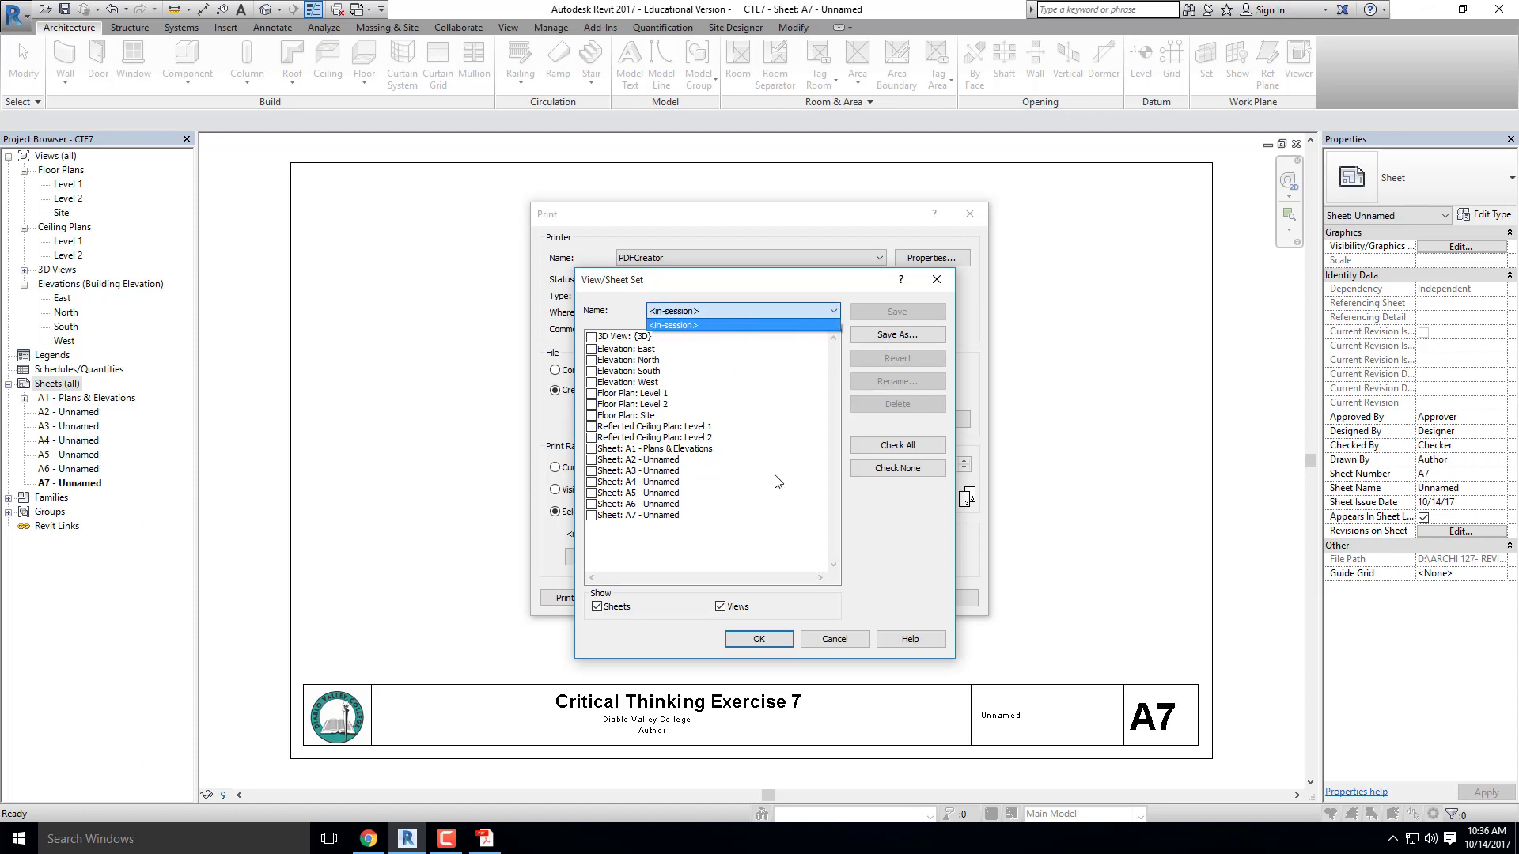
{"action": "left_click", "coordinate": [592, 457]}
Tick sheets A1–A7 and save them as the 'Mid Term Submission' sheet set
{"action": "left_click", "coordinate": [591, 449]}
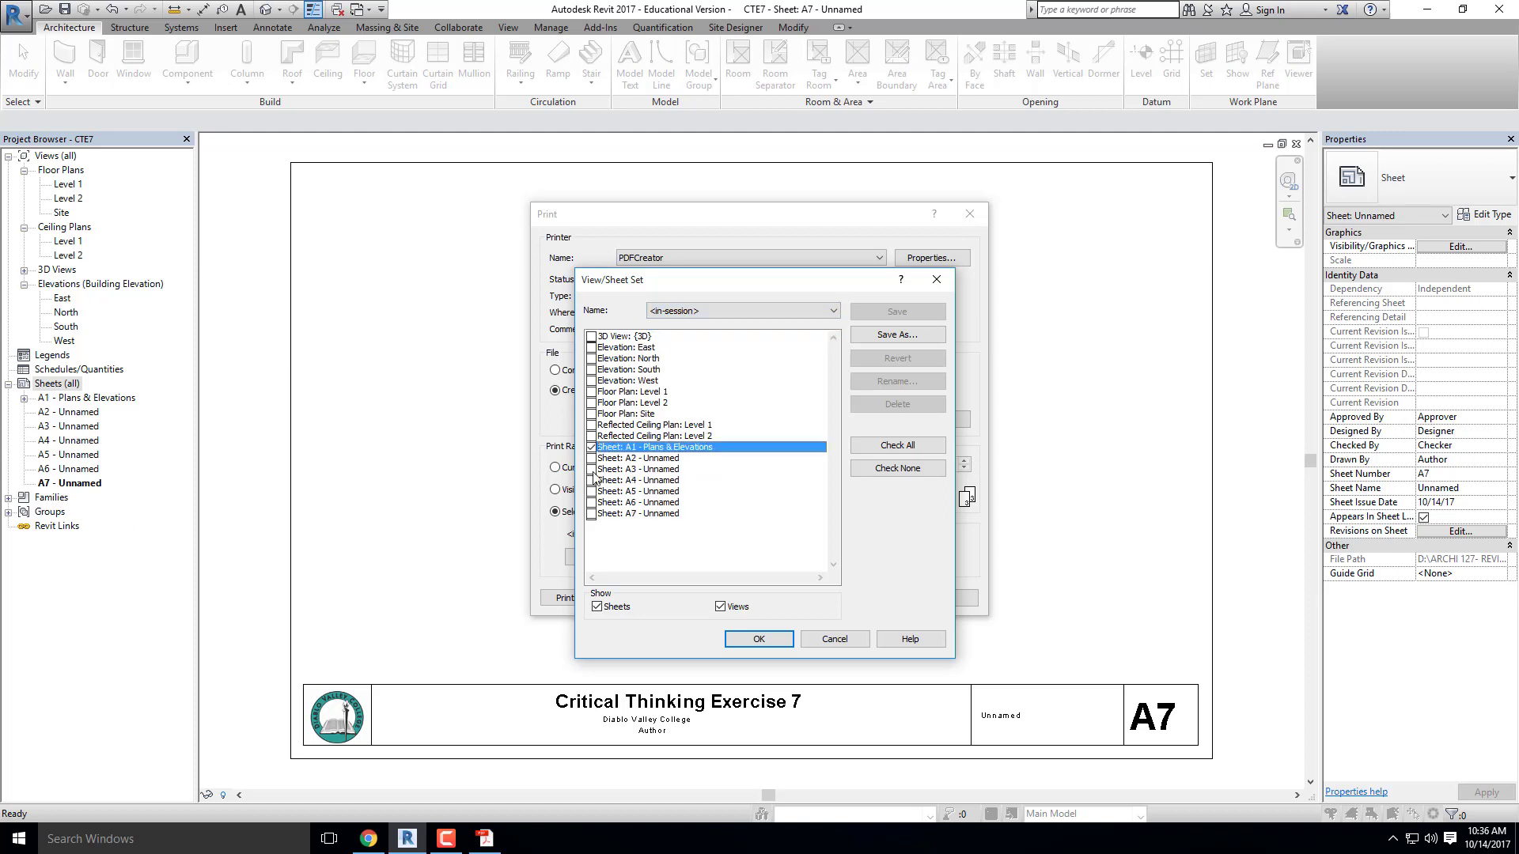
{"action": "left_click", "coordinate": [591, 458]}
{"action": "left_click", "coordinate": [591, 469]}
{"action": "left_click", "coordinate": [592, 480]}
{"action": "left_click", "coordinate": [591, 491]}
{"action": "left_click", "coordinate": [591, 502]}
{"action": "left_click", "coordinate": [591, 513]}
{"action": "left_click", "coordinate": [874, 339]}
{"action": "type", "text": "Mid Term"}
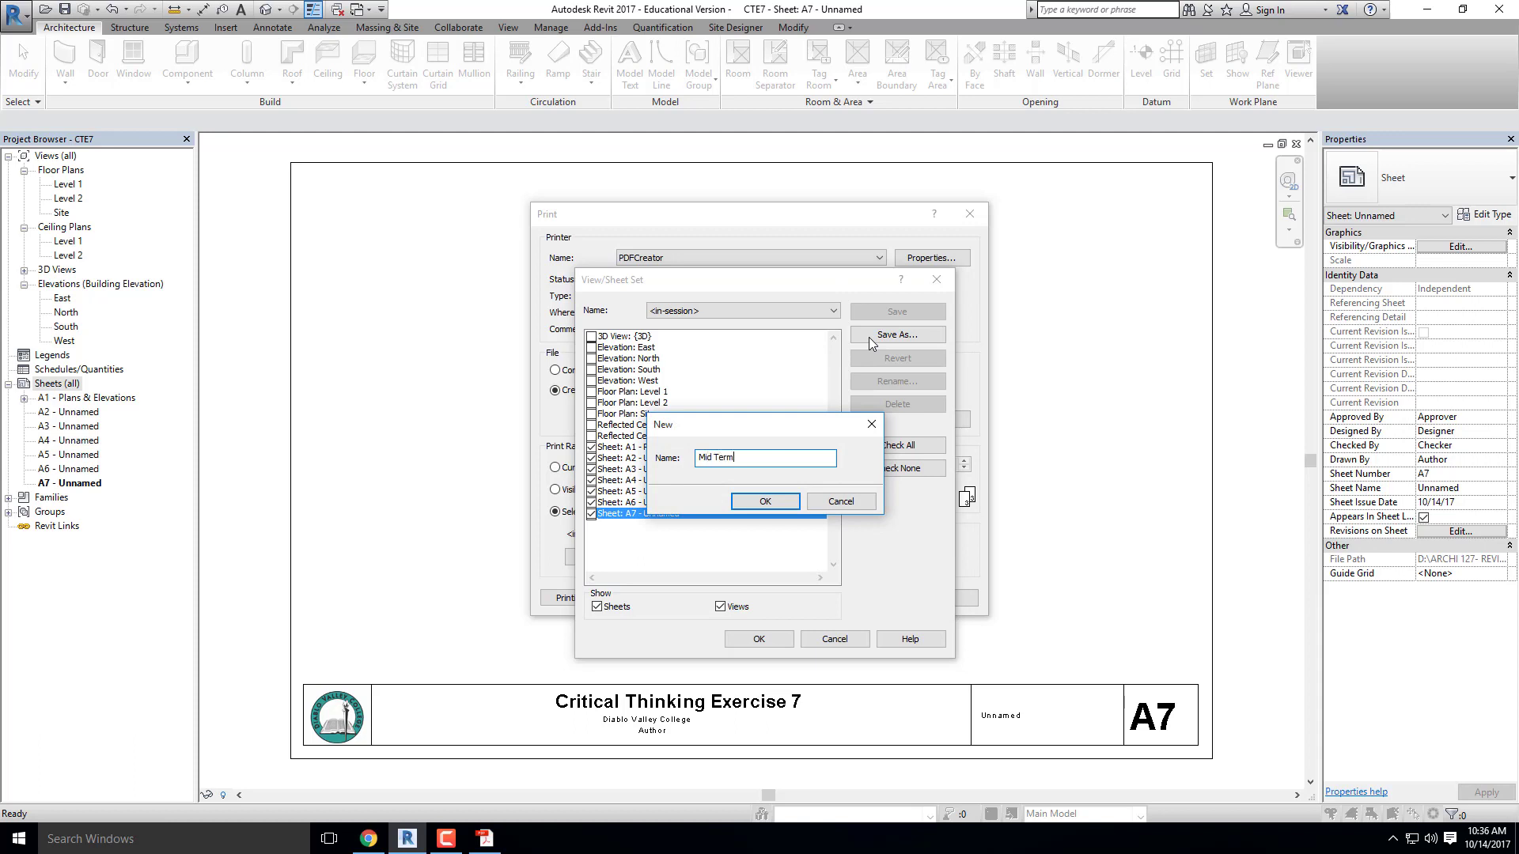
{"action": "type", "text": " Submission"}
{"action": "key", "text": "Return"}
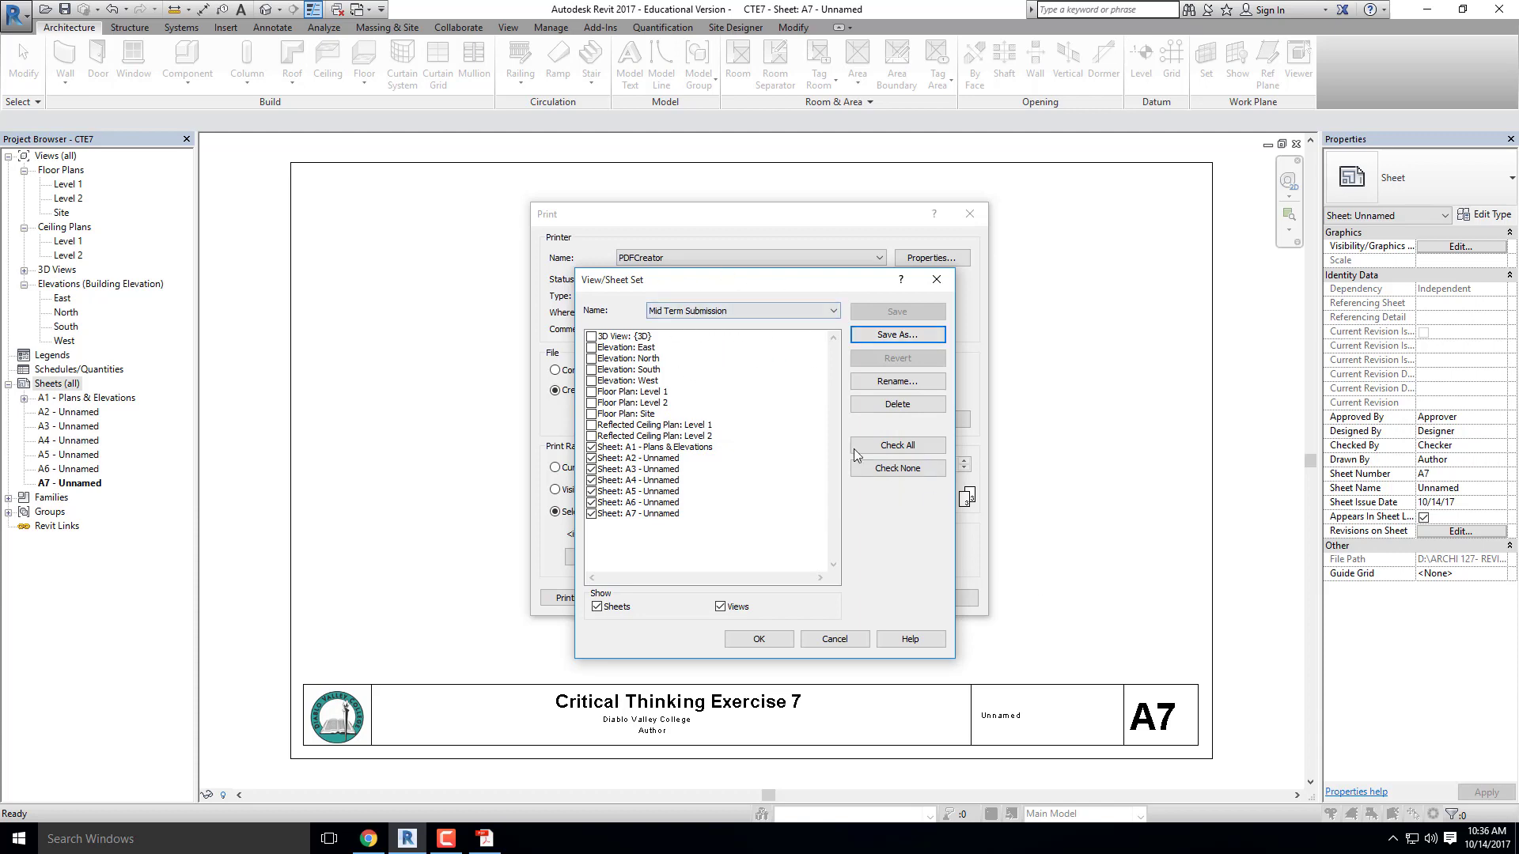
Accept the Mid Term Submission sheet set and the default page setup, then start printing
{"action": "left_click", "coordinate": [759, 640]}
{"action": "left_click", "coordinate": [811, 567]}
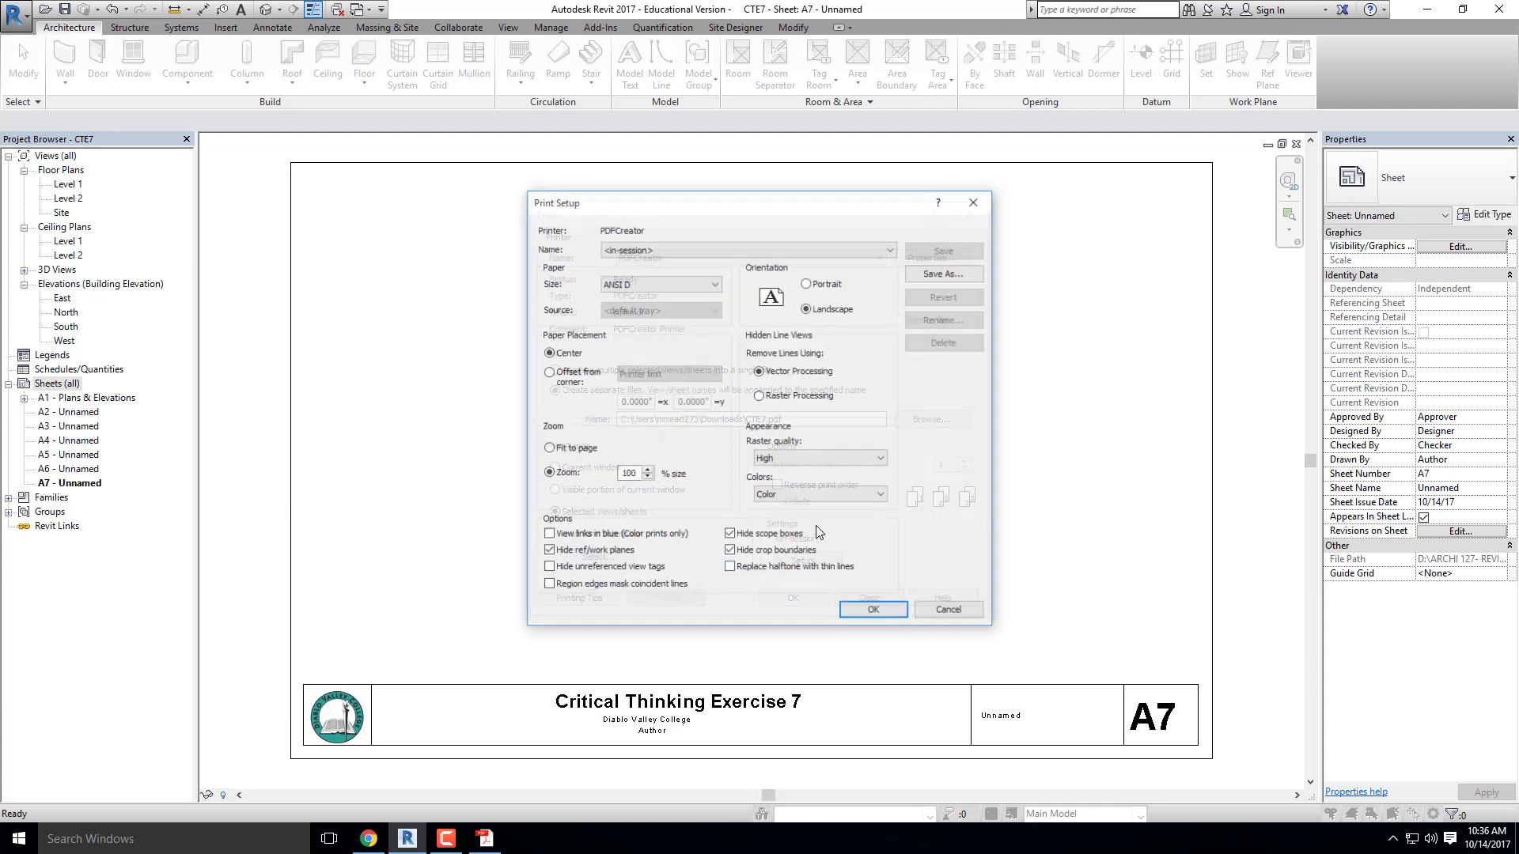
{"action": "left_click", "coordinate": [867, 610]}
{"action": "left_click", "coordinate": [793, 598]}
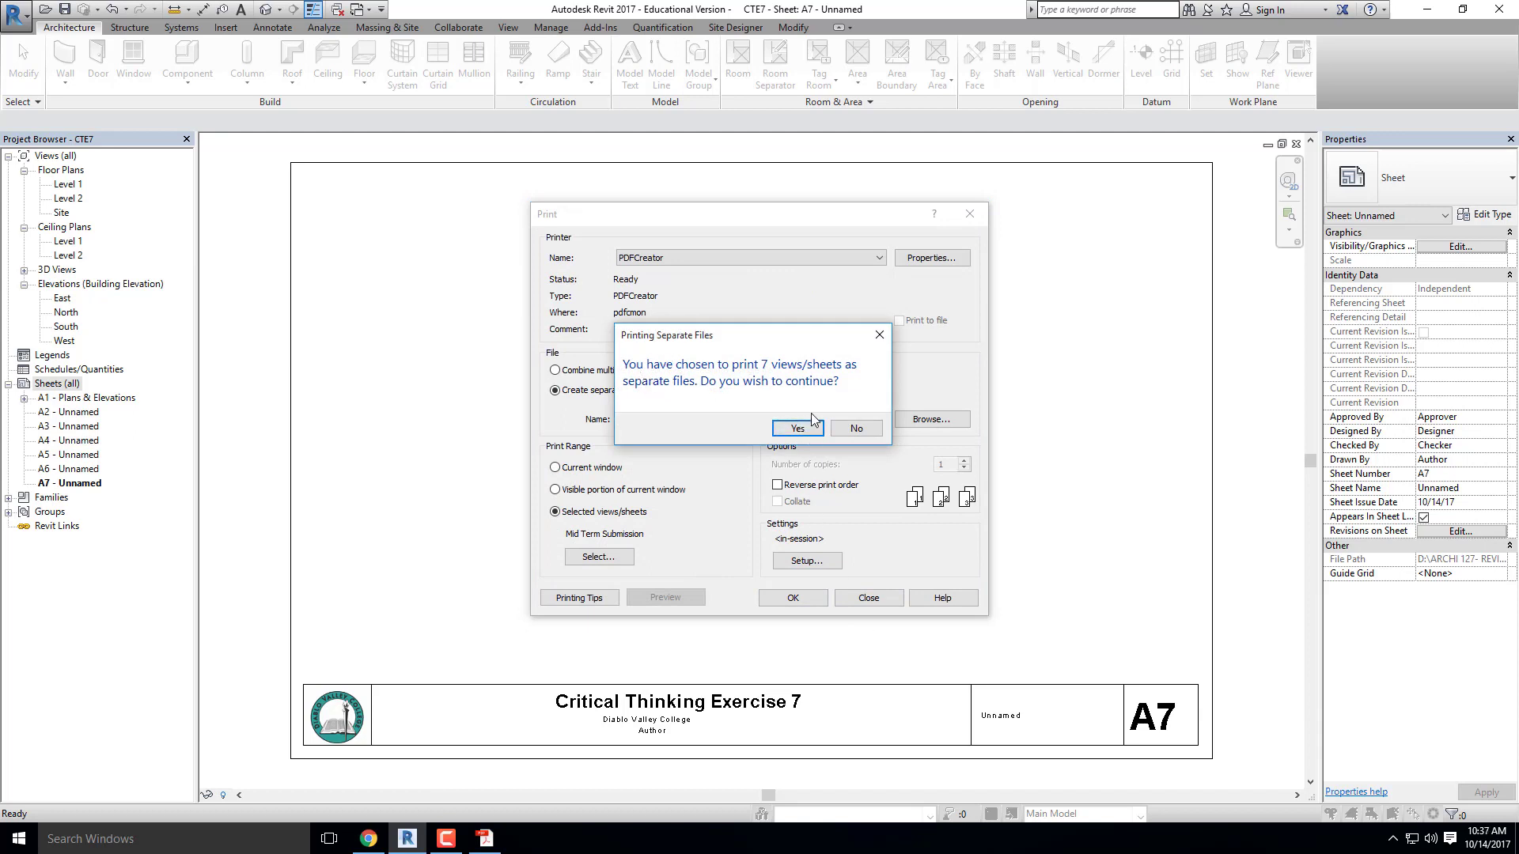
Decline separate files and combine all selected sheets into a single PDF file
{"action": "left_click_drag", "start_coordinate": [766, 335], "coordinate": [931, 338]}
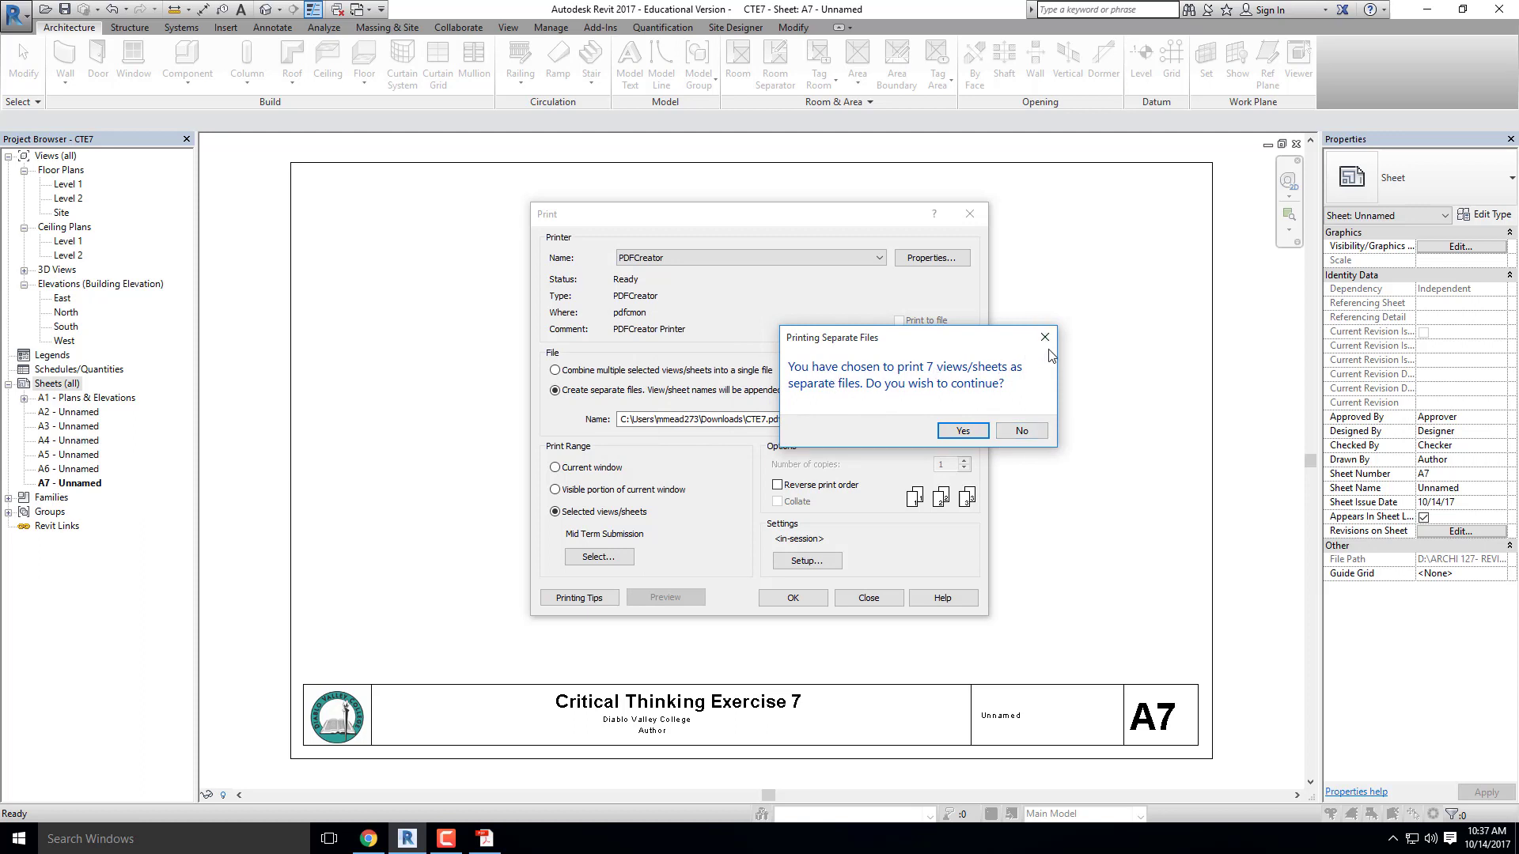
{"action": "left_click", "coordinate": [1021, 432]}
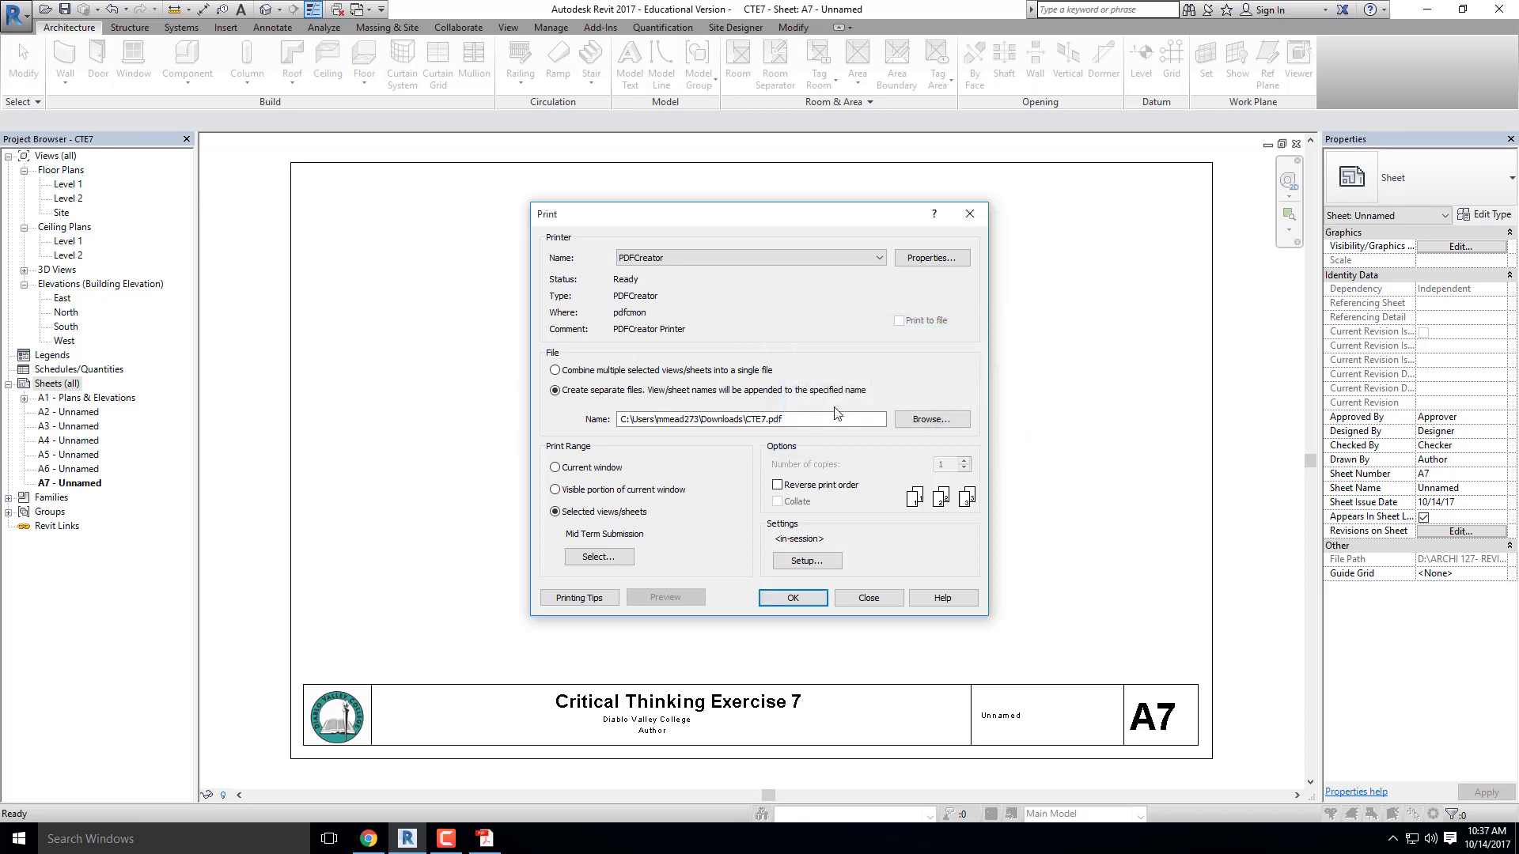
{"action": "left_click", "coordinate": [560, 371]}
Send the sheets to PDFCreator, retitle the job 'Midterm Submission', and save it
{"action": "left_click", "coordinate": [788, 601]}
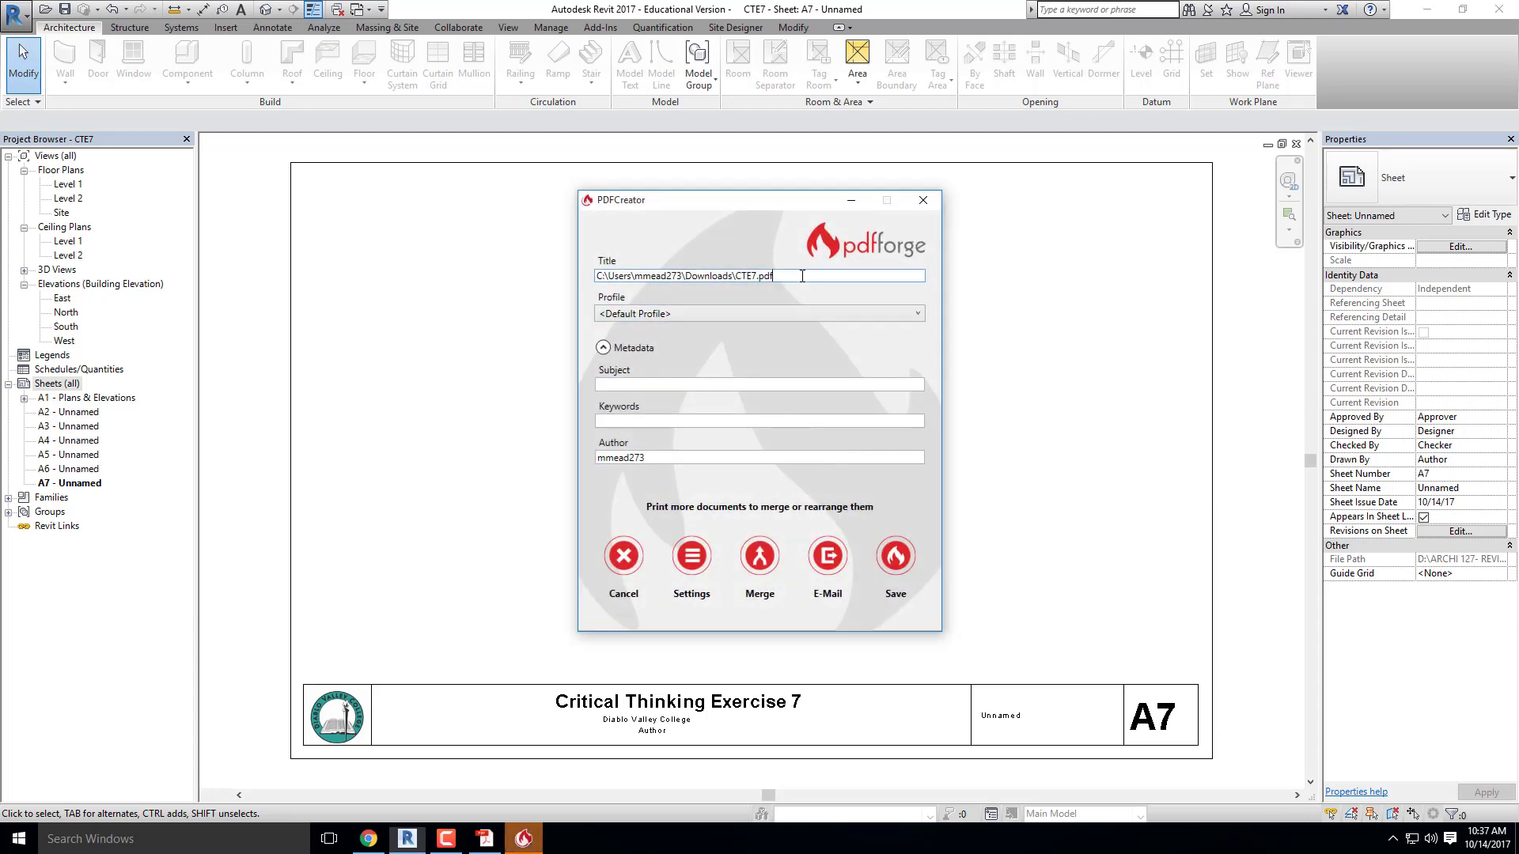
{"action": "left_click_drag", "start_coordinate": [802, 276], "coordinate": [516, 282]}
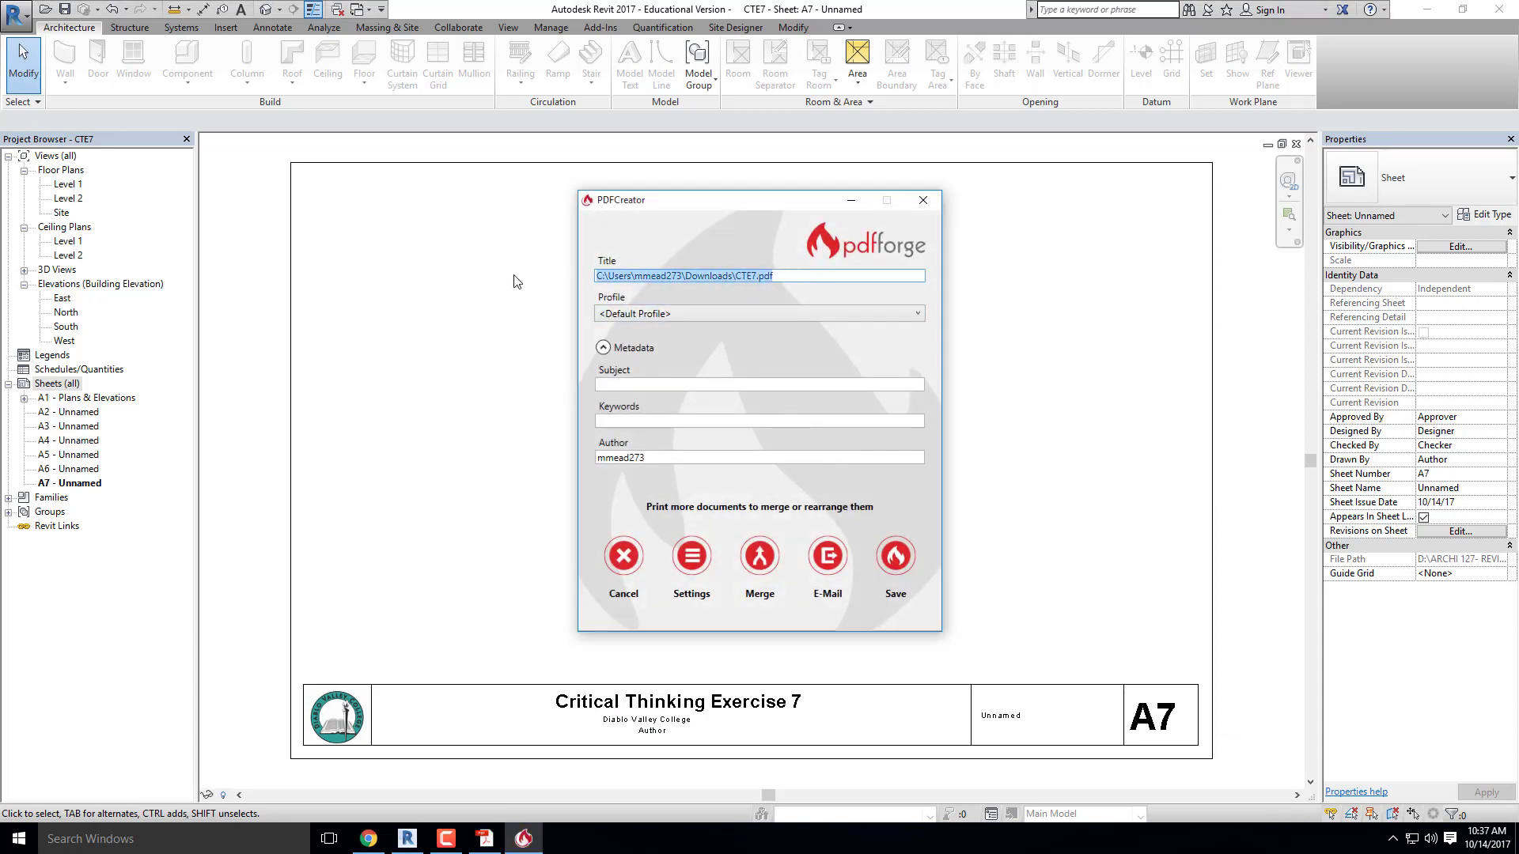
{"action": "type", "text": "Midterm Su"}
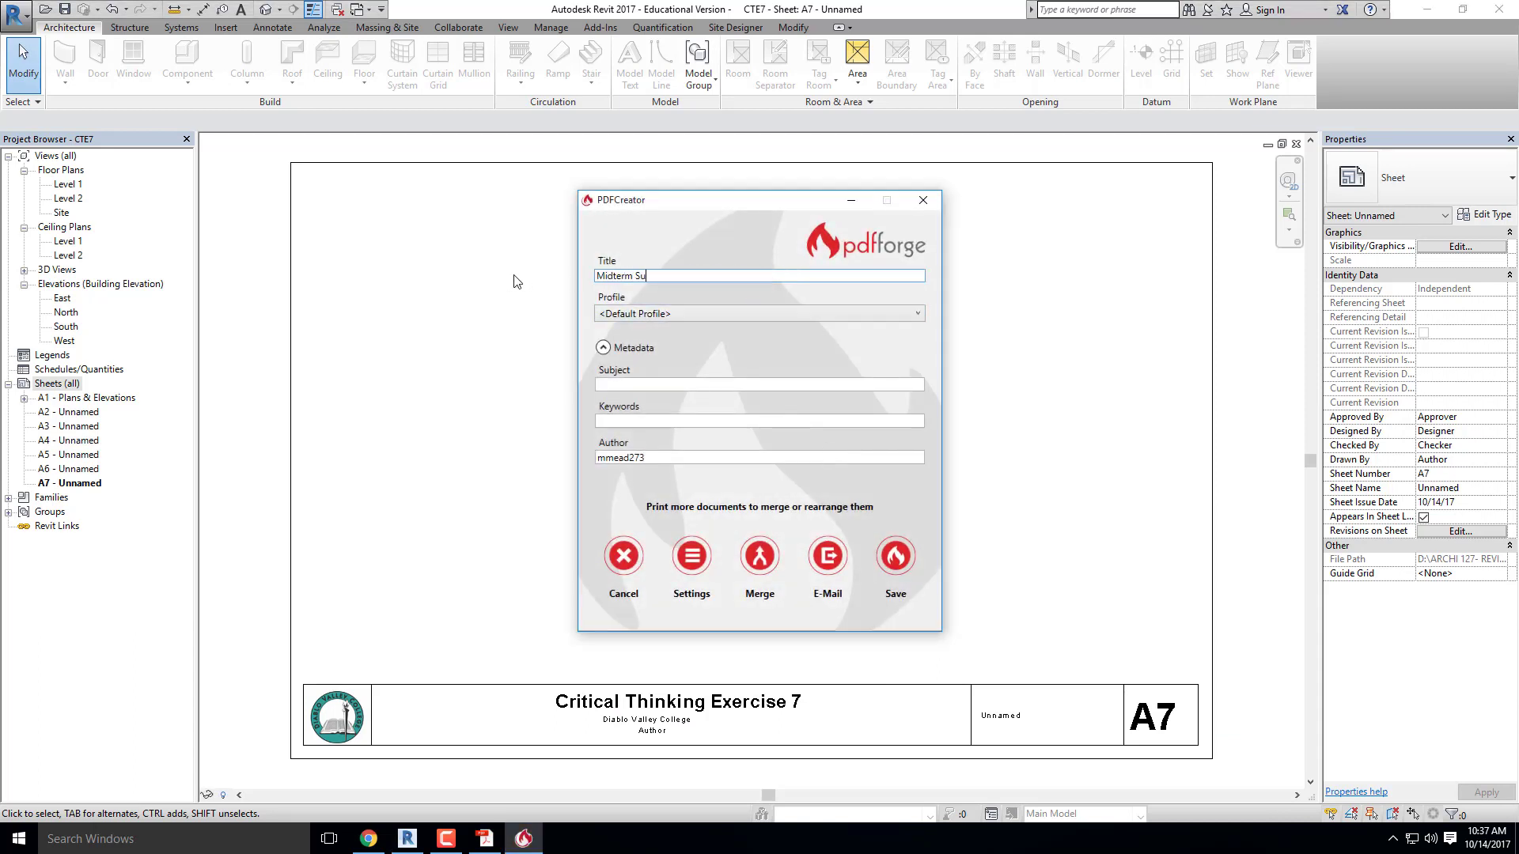
{"action": "type", "text": "bmissionm"}
{"action": "left_click", "coordinate": [886, 568]}
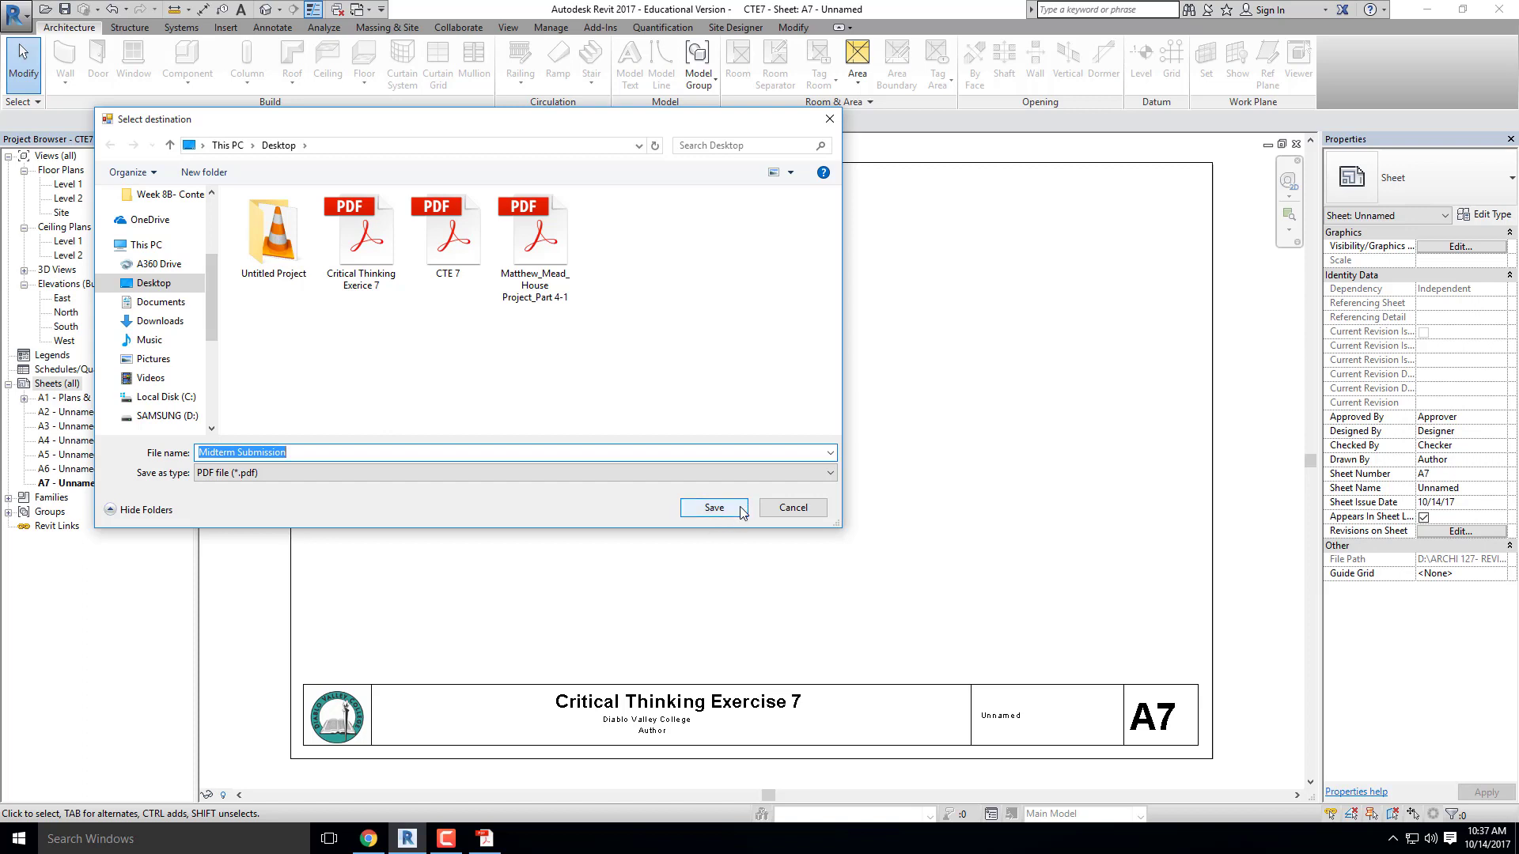
Save Midterm Submission.pdf to the Desktop, then zoom out in Acrobat and page through sheets A1–A7
{"action": "left_click", "coordinate": [802, 509]}
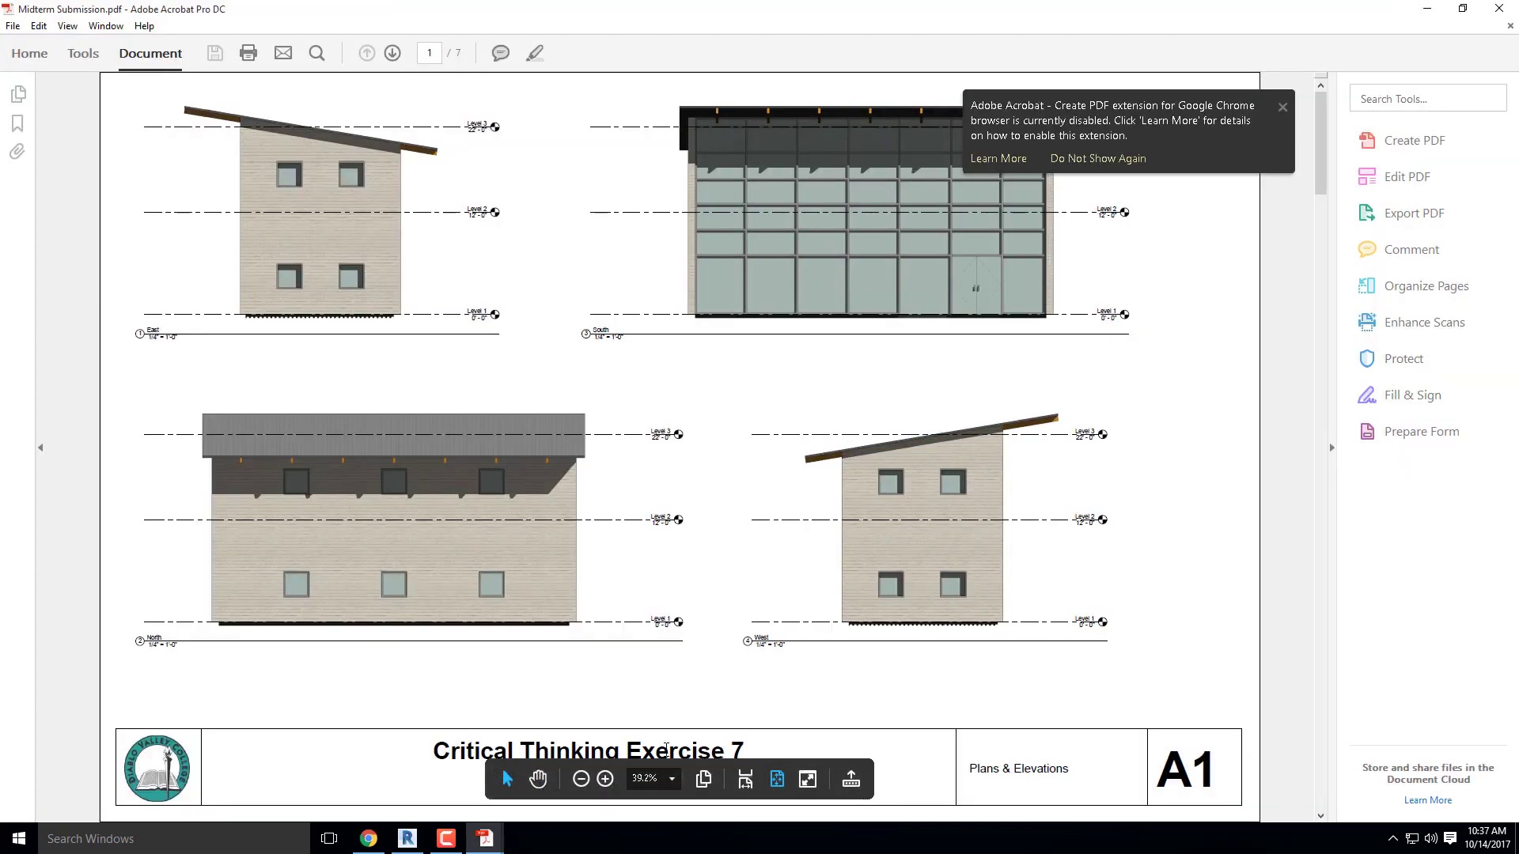
{"action": "left_click", "coordinate": [583, 779]}
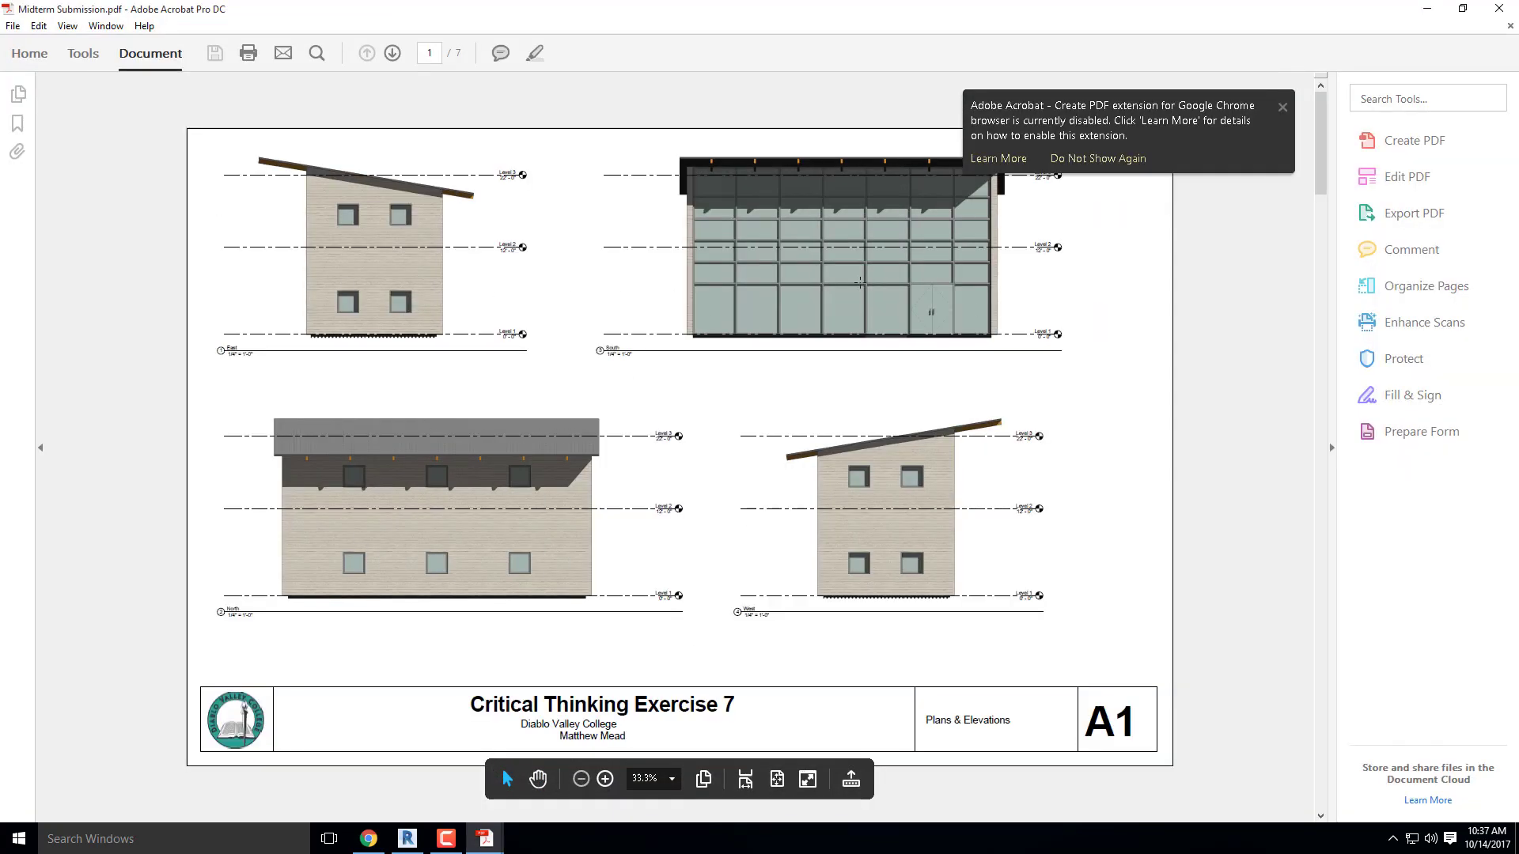
{"action": "scroll", "coordinate": [800, 356], "scroll_direction": "down", "scroll_amount": 2}
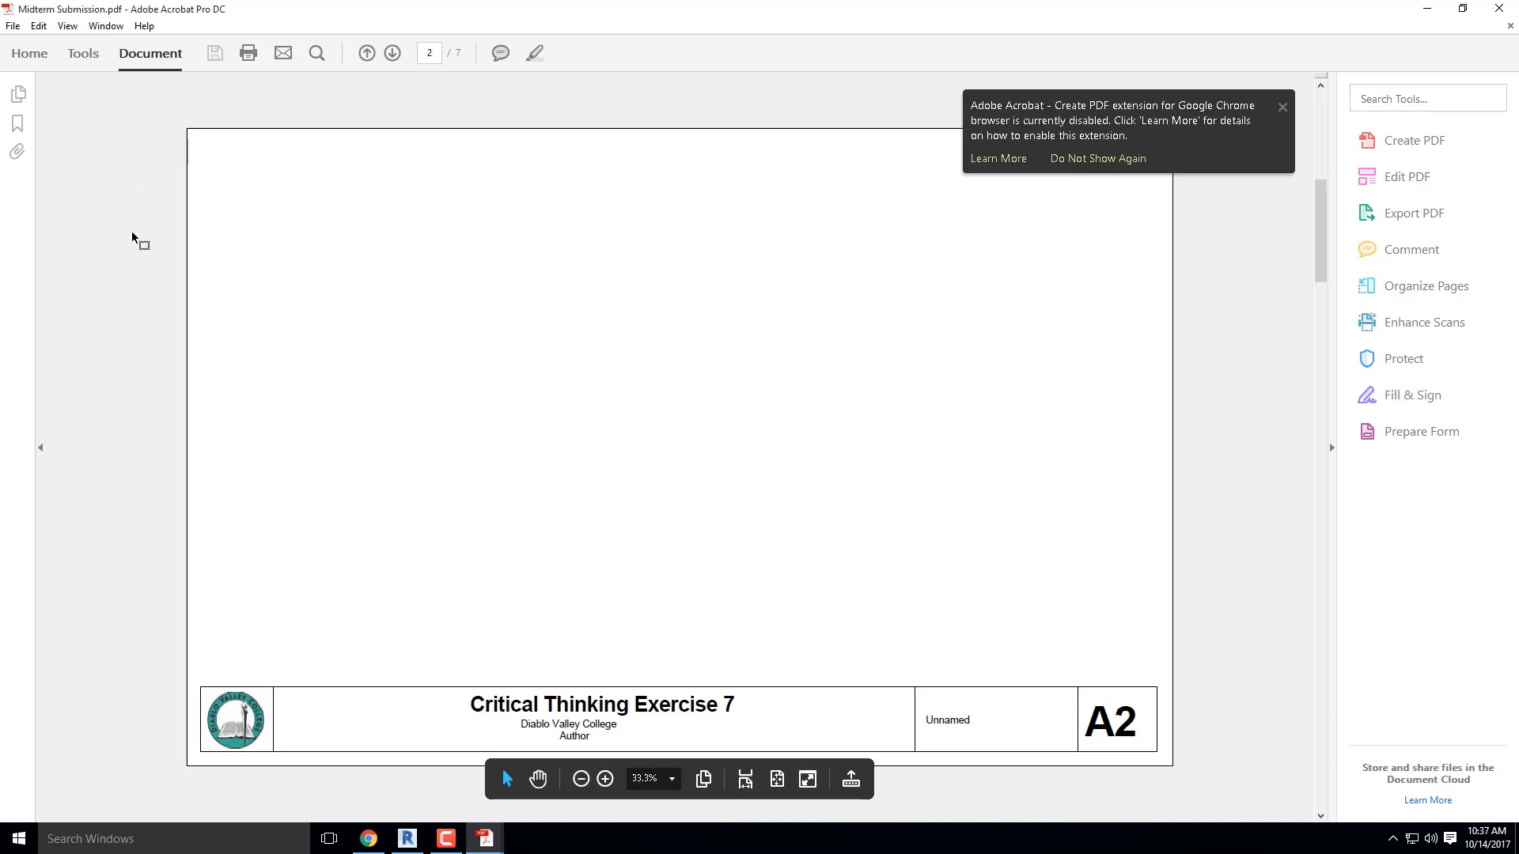
{"action": "scroll", "coordinate": [150, 414], "scroll_direction": "down", "scroll_amount": 4}
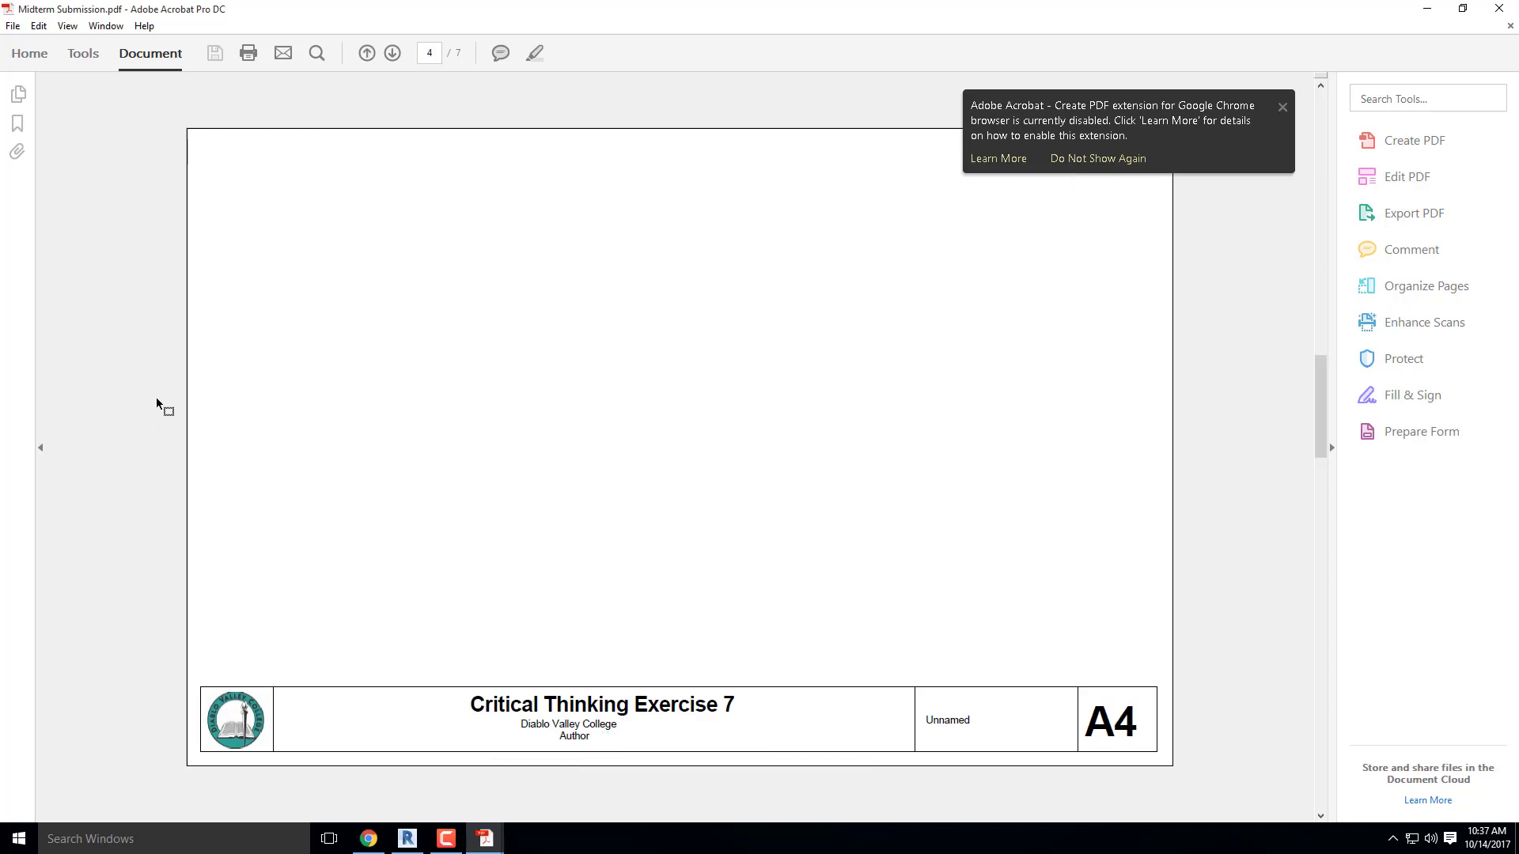
{"action": "scroll", "coordinate": [158, 400], "scroll_direction": "down", "scroll_amount": 2}
{"action": "scroll", "coordinate": [258, 378], "scroll_direction": "up", "scroll_amount": 4}
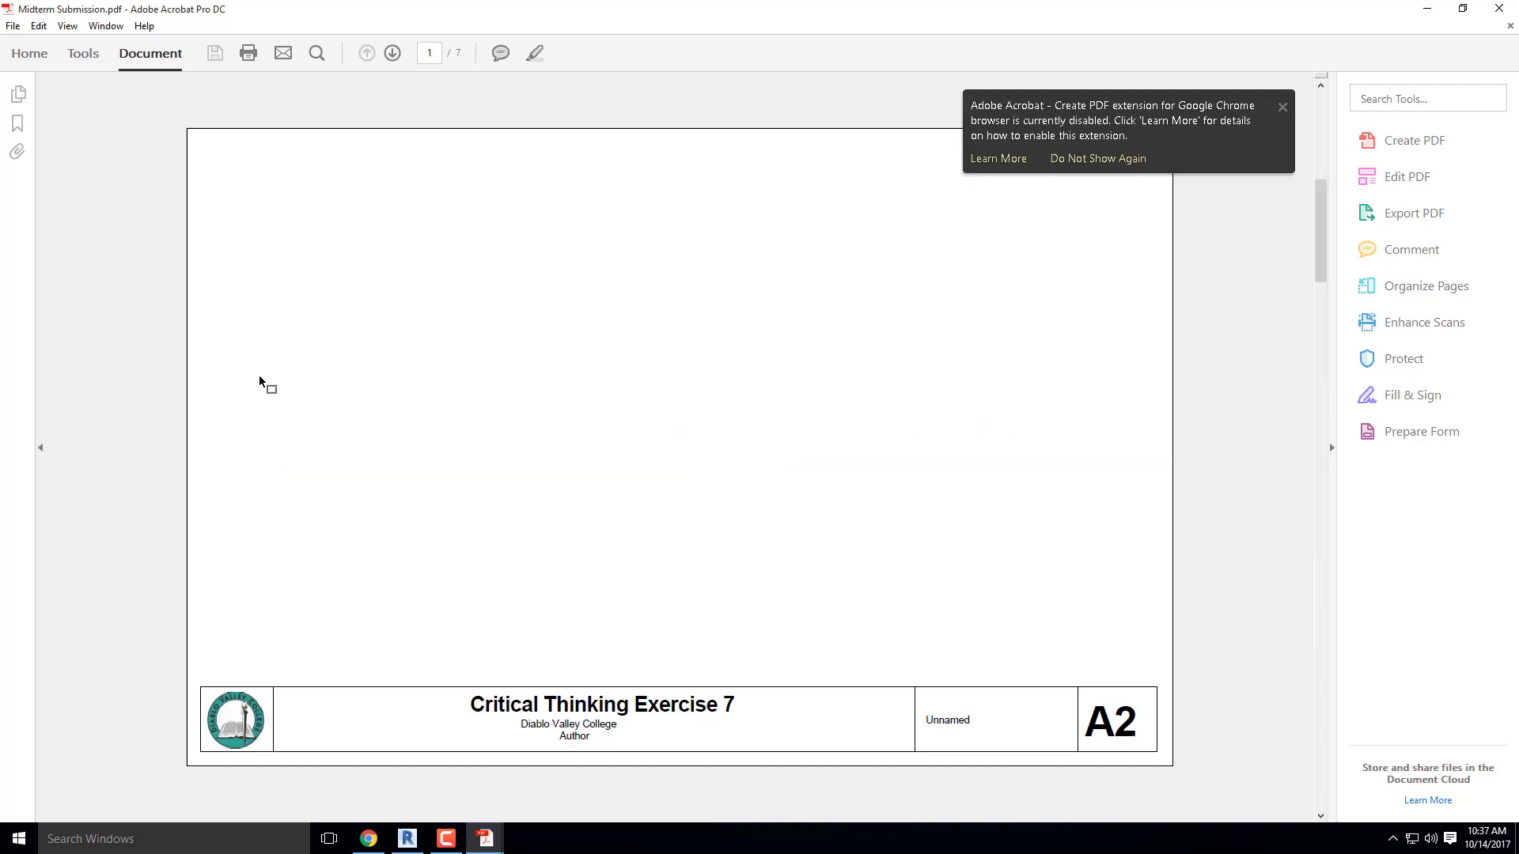
{"action": "scroll", "coordinate": [259, 375], "scroll_direction": "down", "scroll_amount": 2}
{"action": "scroll", "coordinate": [261, 375], "scroll_direction": "down", "scroll_amount": 3}
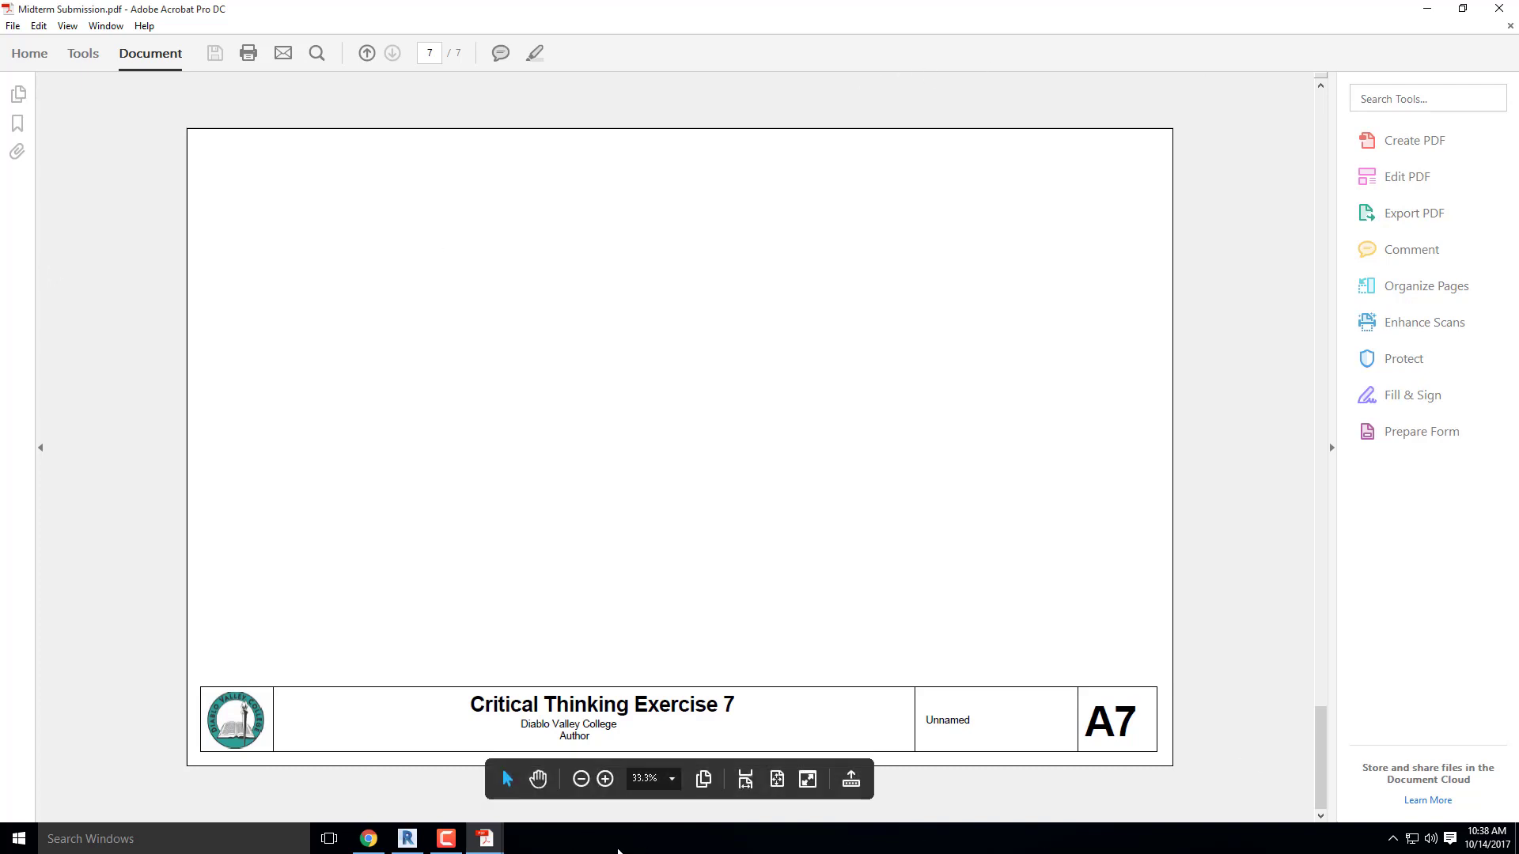
{"action": "mouse_move", "coordinate": [485, 840]}
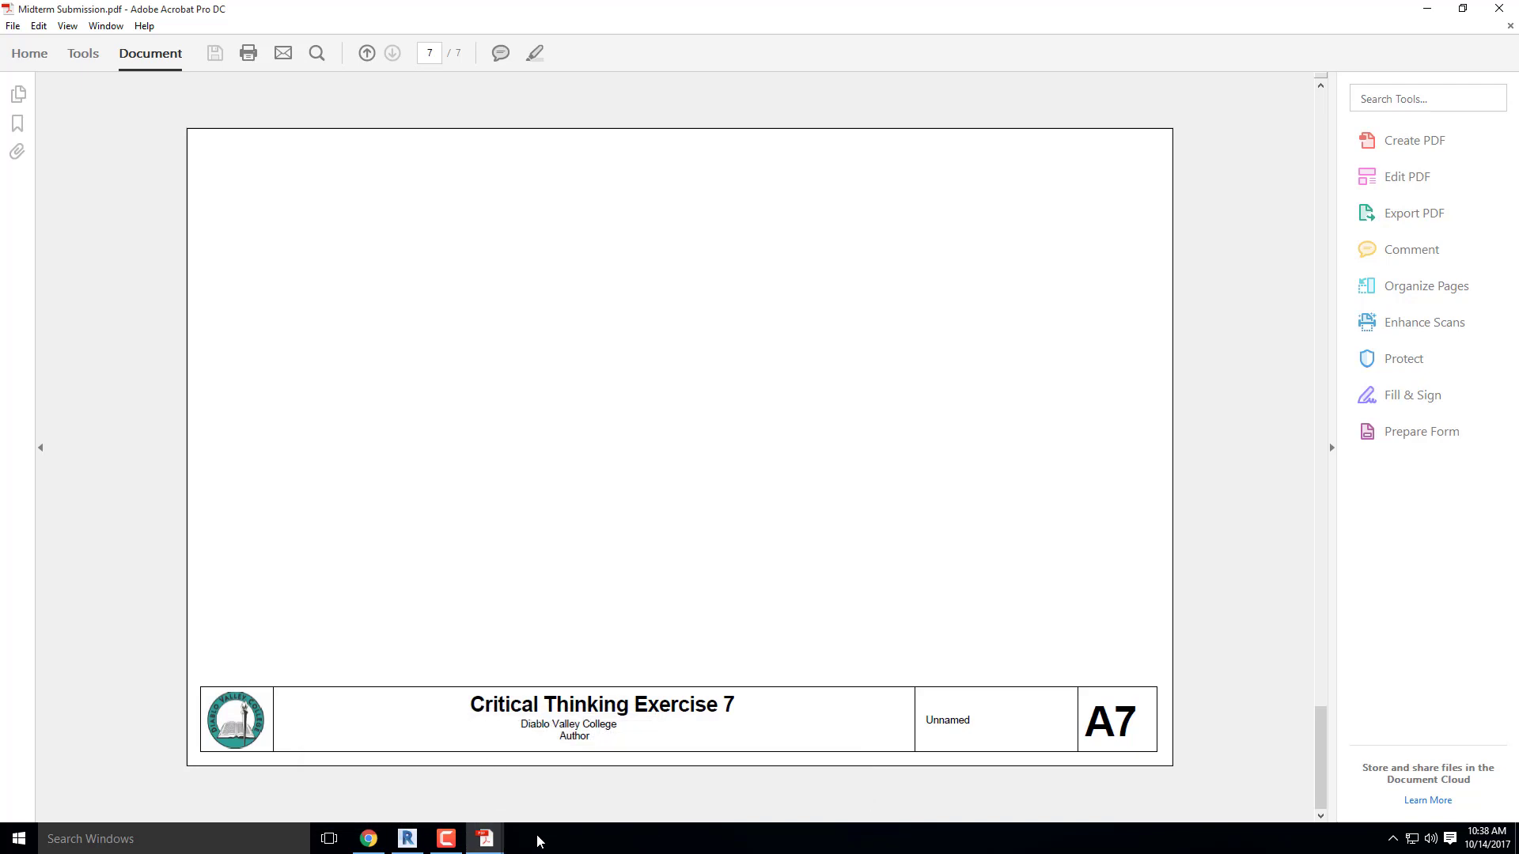
{"action": "left_click", "coordinate": [446, 839]}
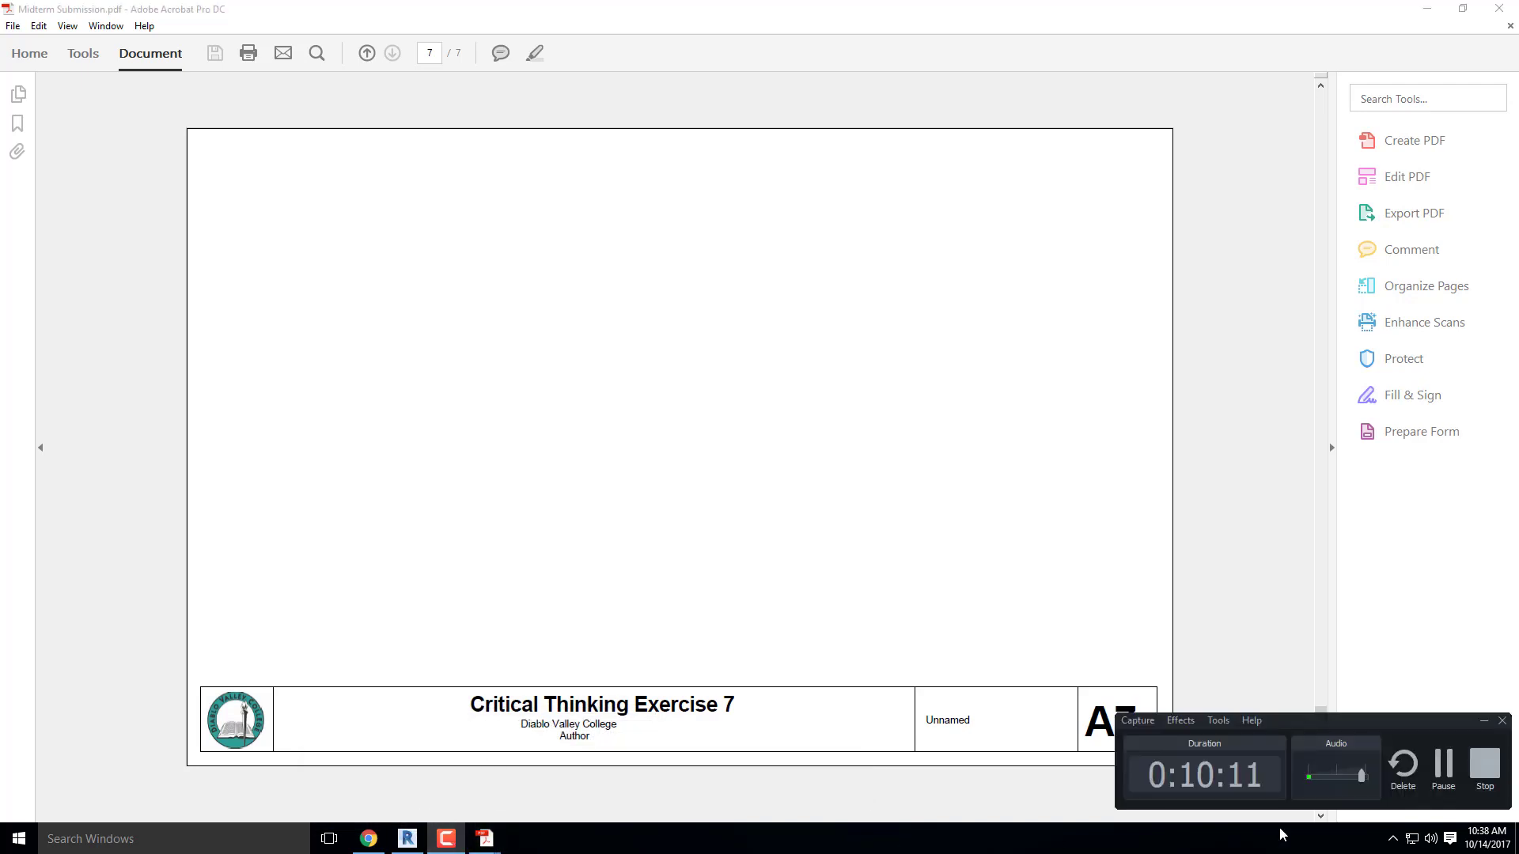